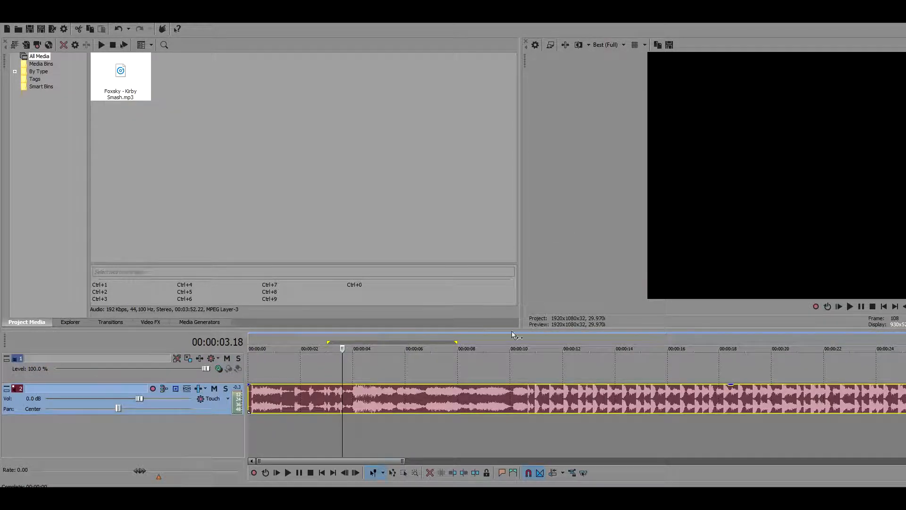
Step: Trim the opening off the music event in two passes, sliding it back to the beginning of the timeline each time
left_click_drag(249, 397, 430, 383)
left_click_drag(502, 396, 304, 403)
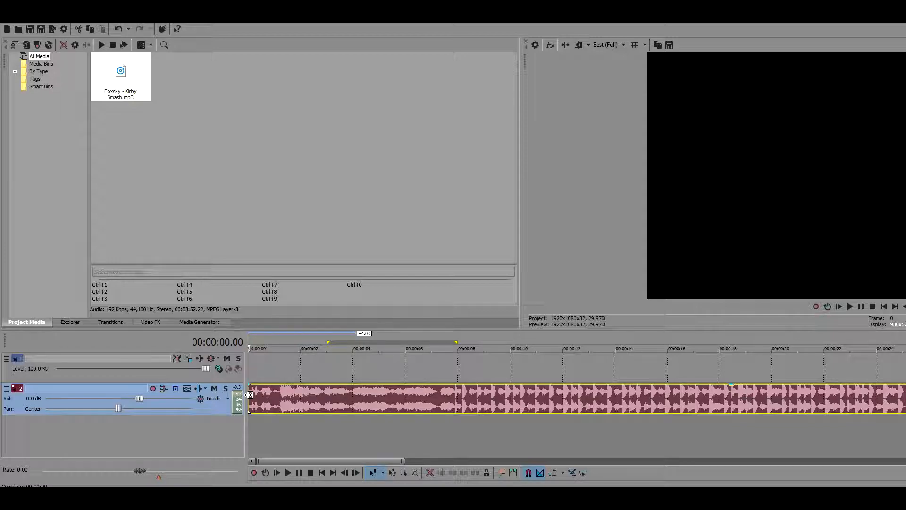
left_click_drag(255, 394, 792, 373)
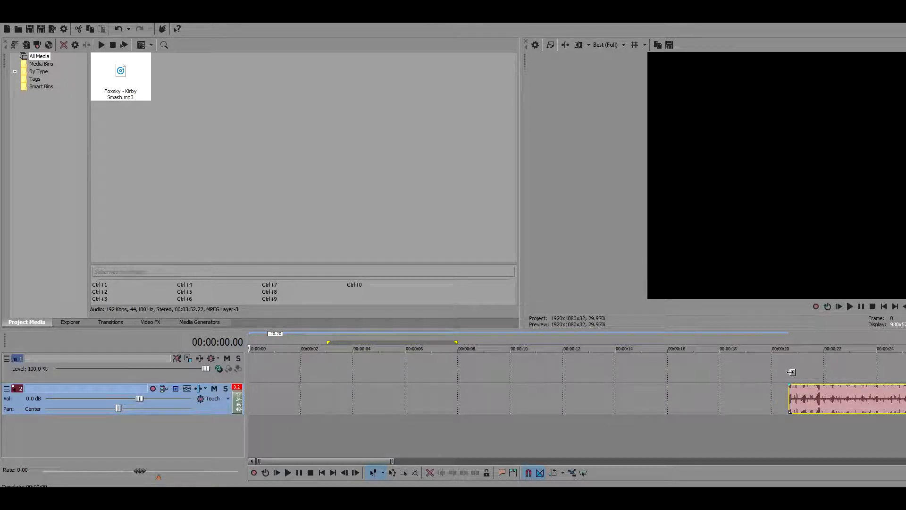
left_click_drag(903, 397, 293, 398)
left_click(418, 393)
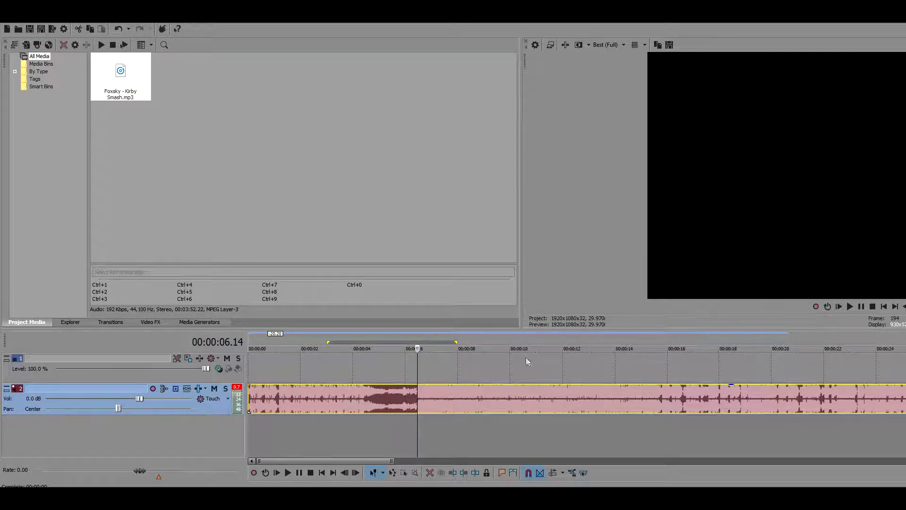
Step: Insert a text media event at the start of the video track and replace its sample text with MEME
left_click(252, 401)
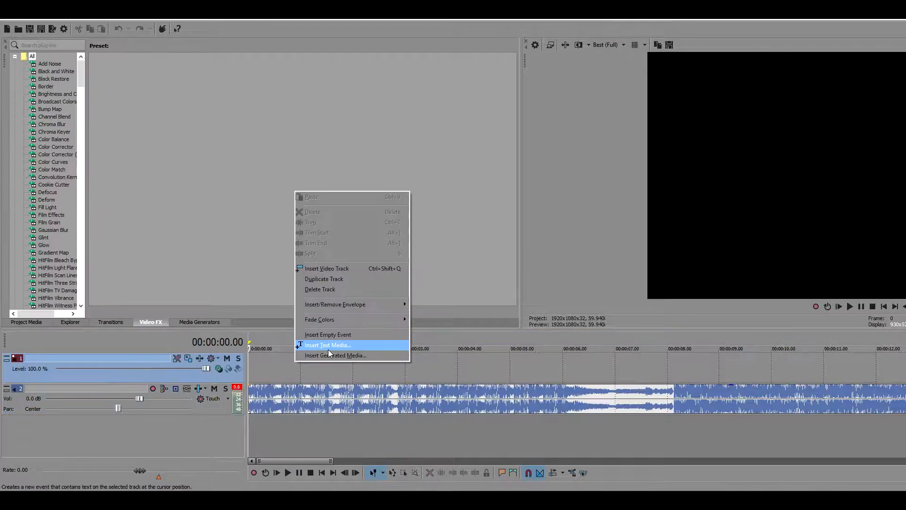
left_click(334, 344)
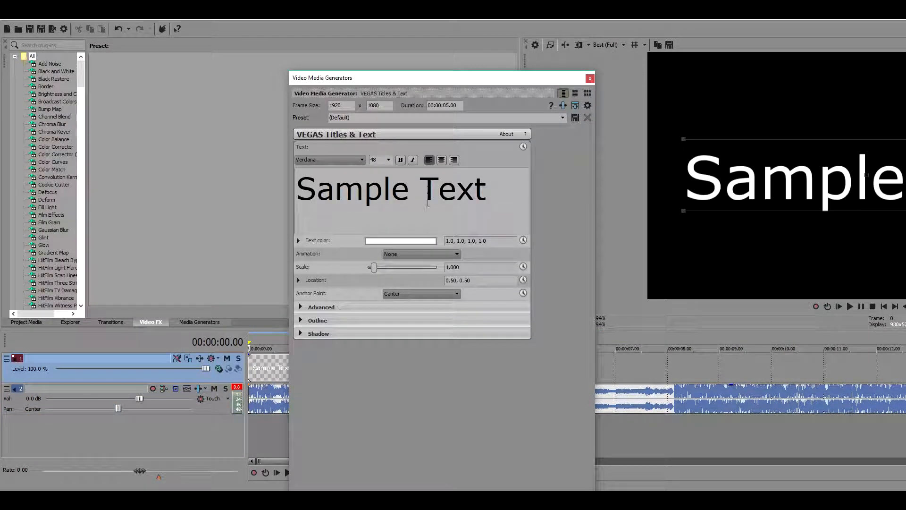
triple_click(509, 214)
key("Delete")
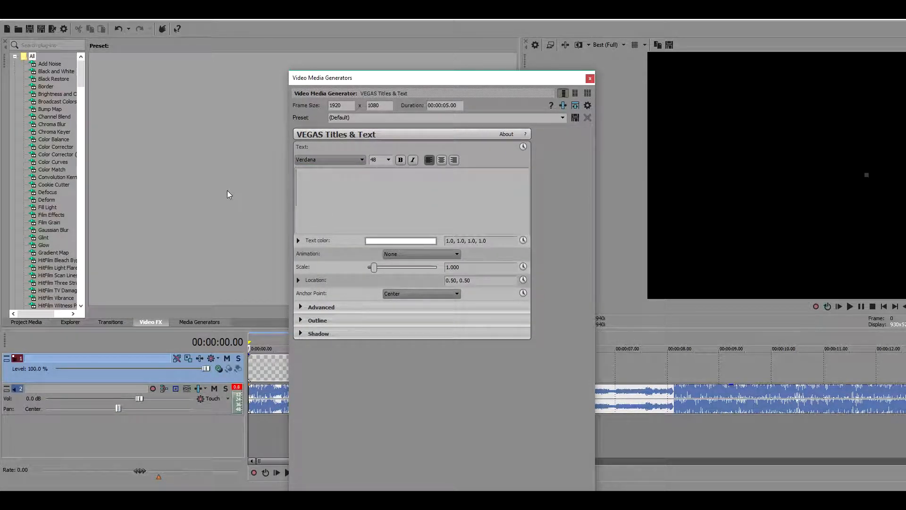
type("Merm")
key("BackSpace")
key("BackSpace")
type("Me")
key("BackSpace")
key("BackSpace")
key("BackSpace")
key("BackSpace")
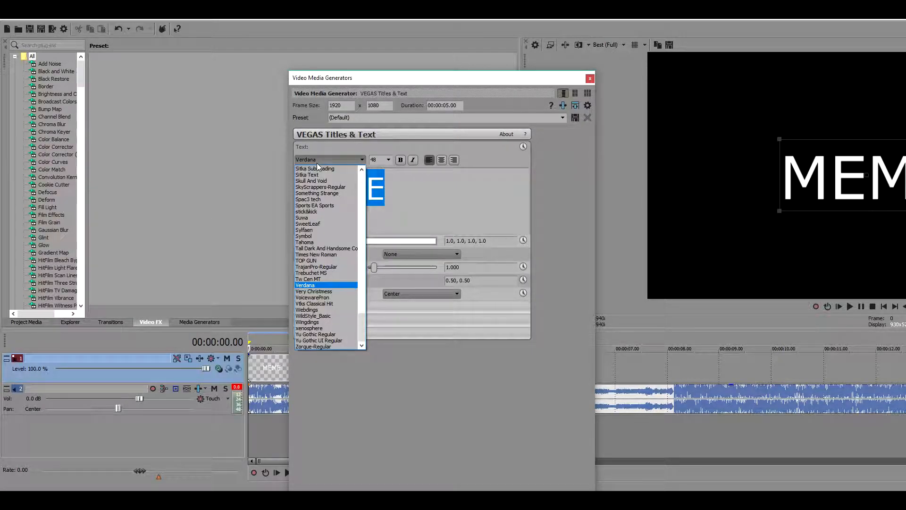
Step: Set the MEME title's font to EA Font v1.5 and enlarge the text in the preview frame
key("e")
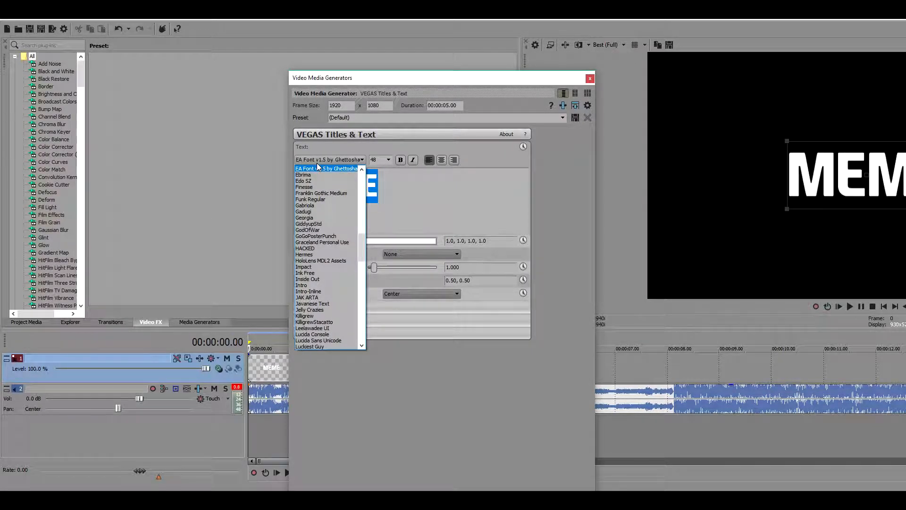
left_click(321, 169)
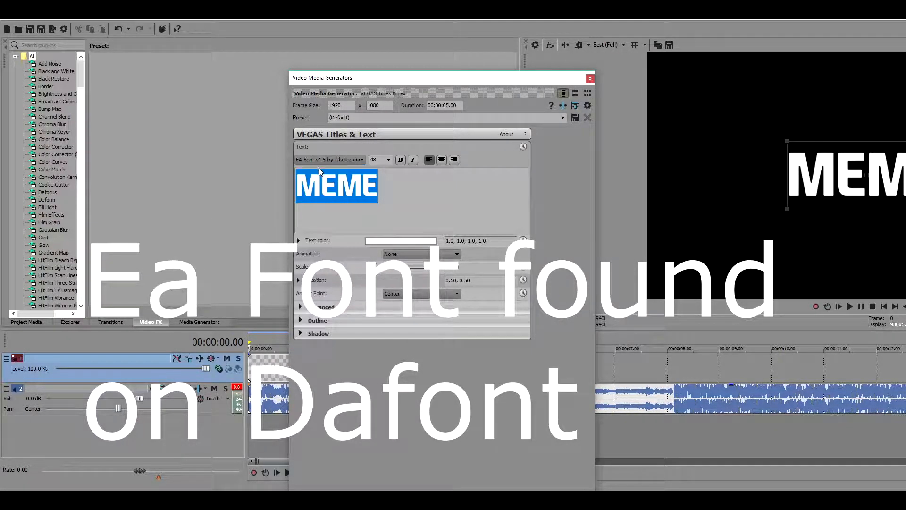
left_click_drag(787, 209, 739, 229)
left_click(590, 78)
Step: Scale the MEME title up around the frame's centre and start its event at the music drop at 3 seconds
left_click_drag(332, 368, 751, 370)
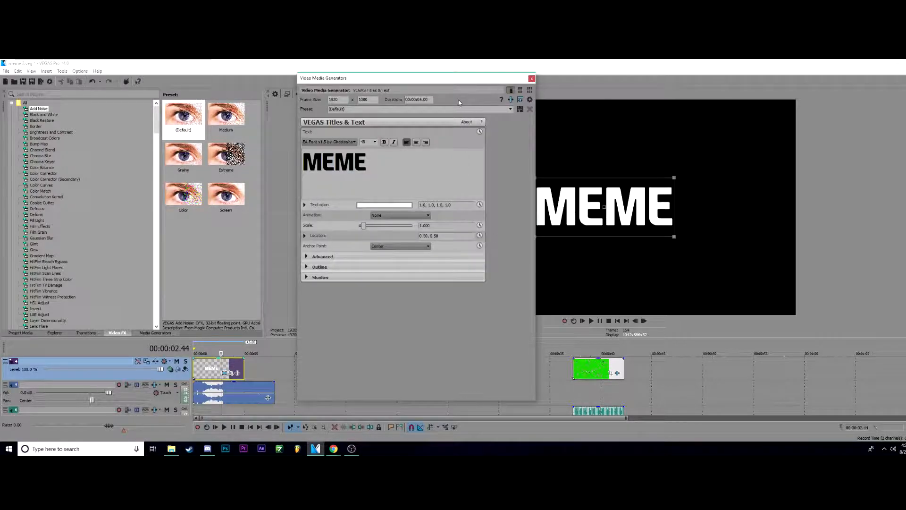
left_click_drag(452, 79, 365, 80)
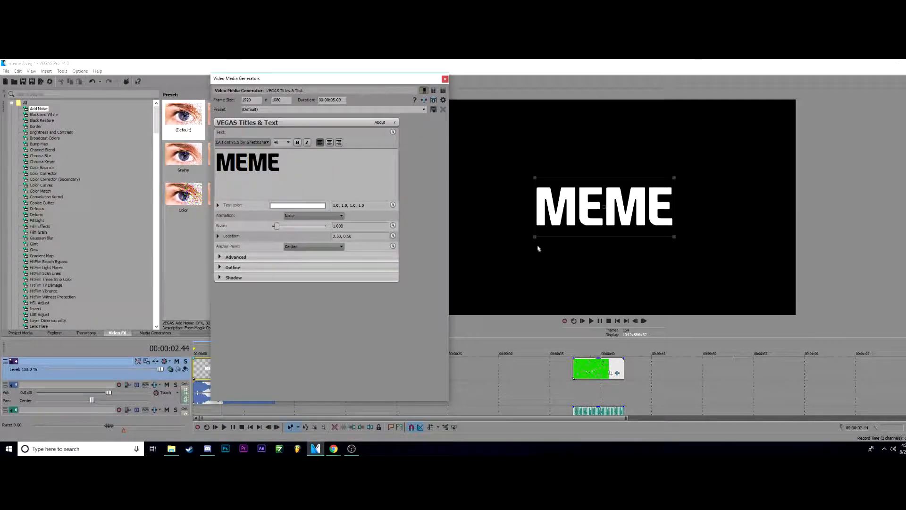
left_click_drag(536, 237, 482, 285)
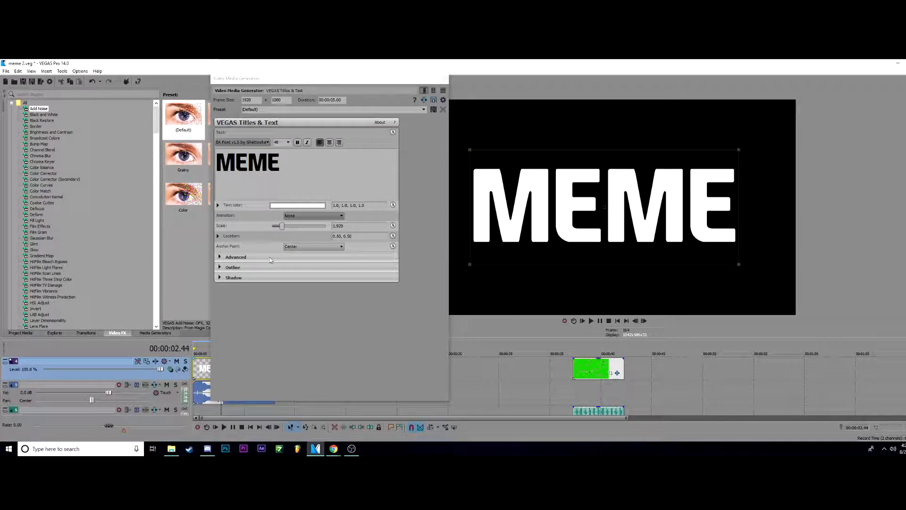
left_click(446, 78)
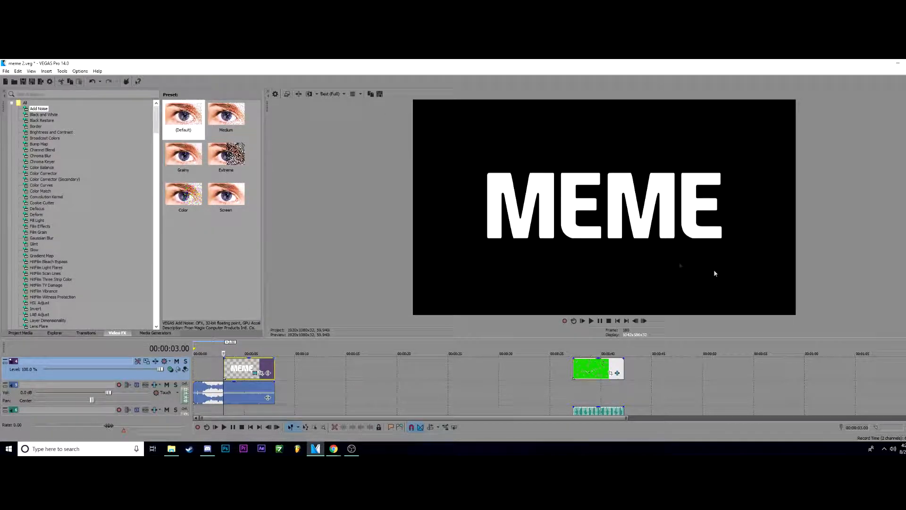
Step: Add a short fade-in to the MEME event and browse the transitions to Linear Wipe
scroll(267, 373, "up", 1)
left_click_drag(226, 383, 230, 388)
left_click(143, 333)
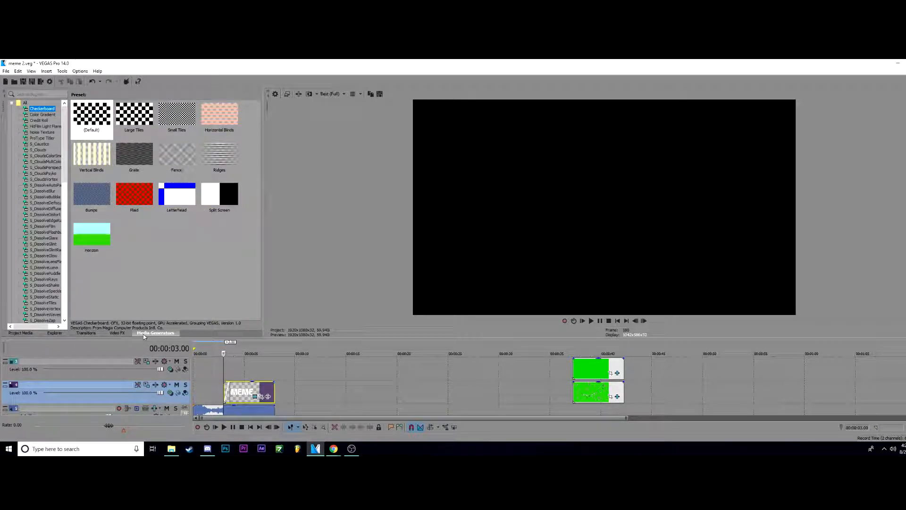
left_click(86, 333)
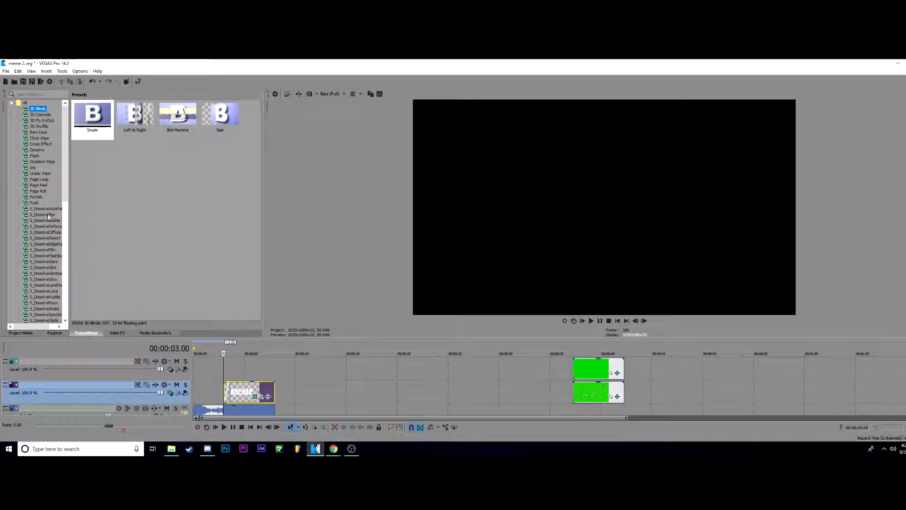
left_click(36, 197)
left_click(37, 191)
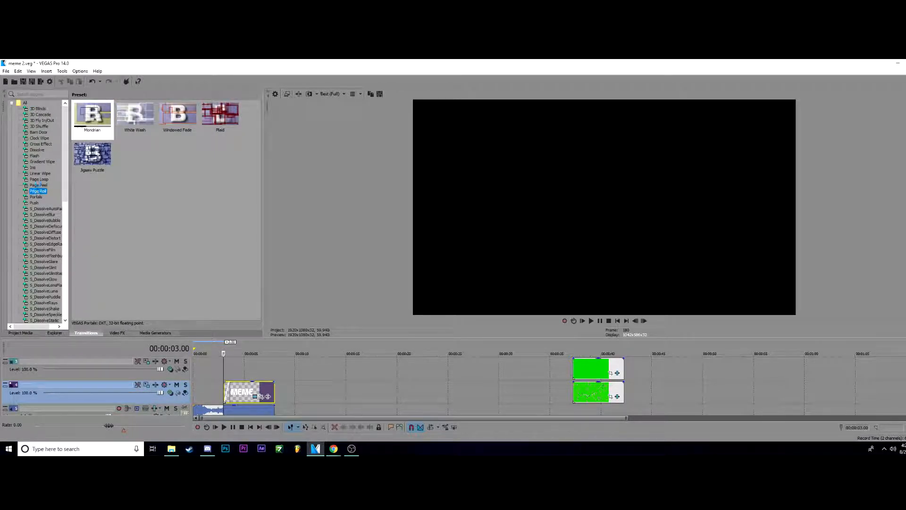
left_click(39, 180)
left_click(40, 174)
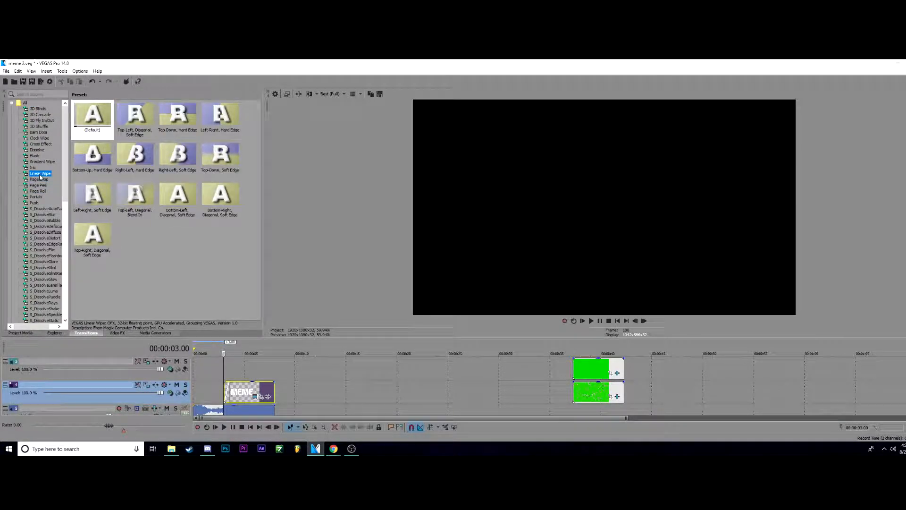
Step: Apply the default Linear Wipe preset to the MEME event's fade-in and play the result back
left_click_drag(94, 123, 216, 303)
left_click_drag(225, 390, 226, 391)
left_click(283, 72)
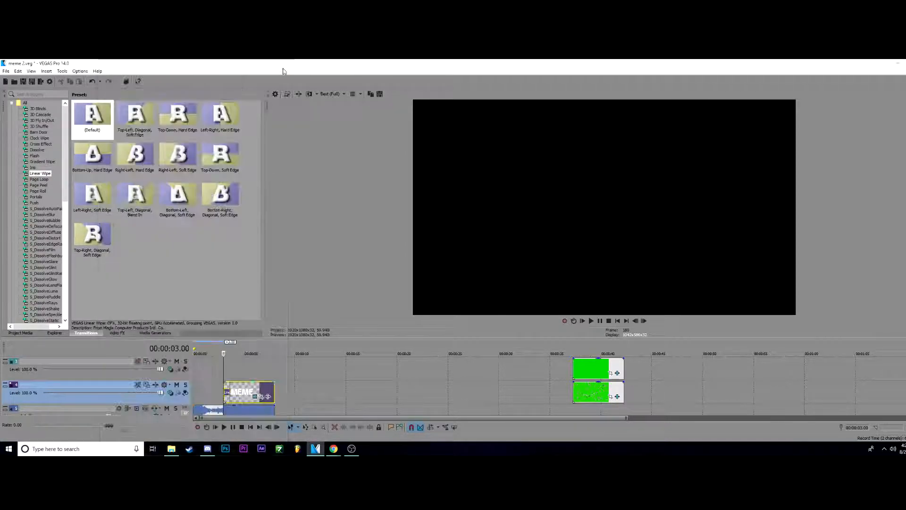
left_click(217, 392)
key("space")
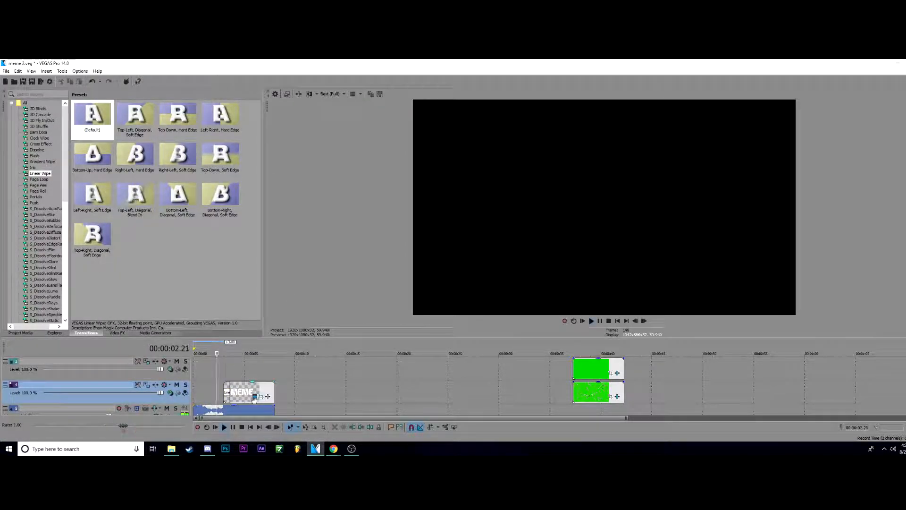
scroll(237, 403, "up", 4)
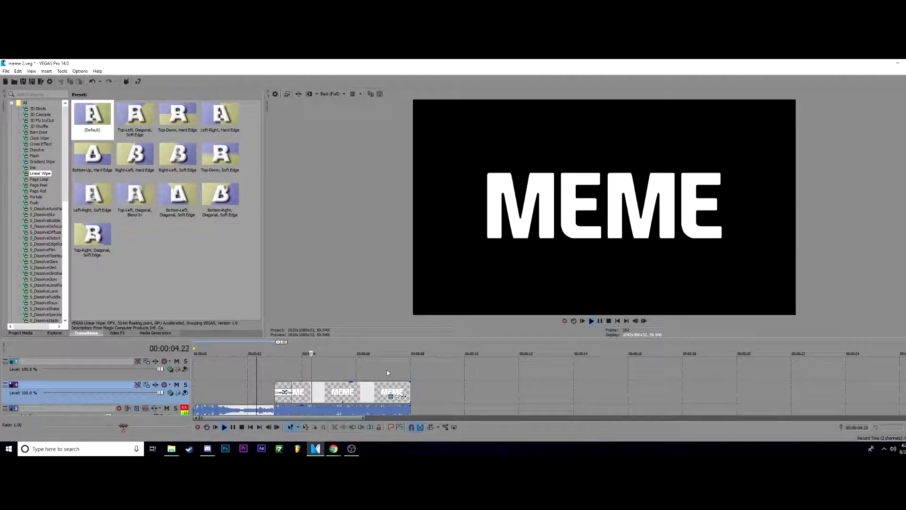
key("Return")
Step: Search for s_shake, apply the S_Shake video effect with the Words preset to the MEME event, and review it
left_click(40, 94)
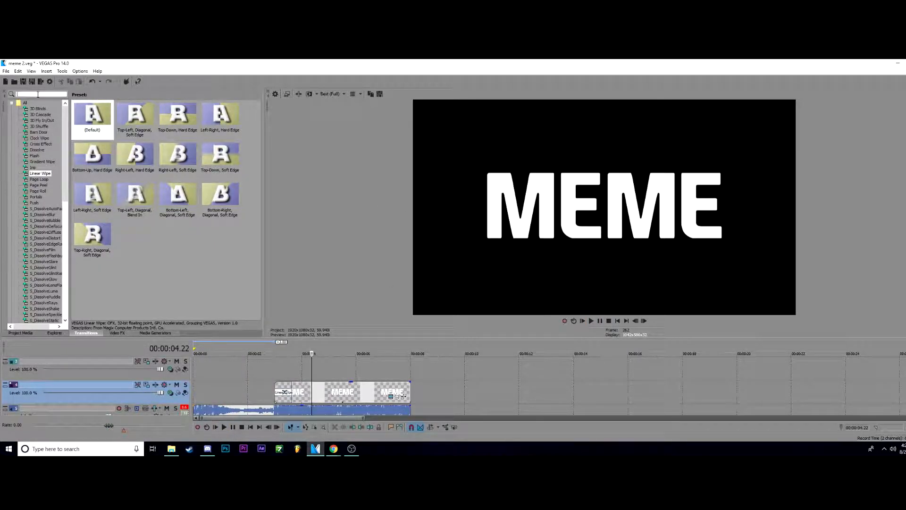
type("s_")
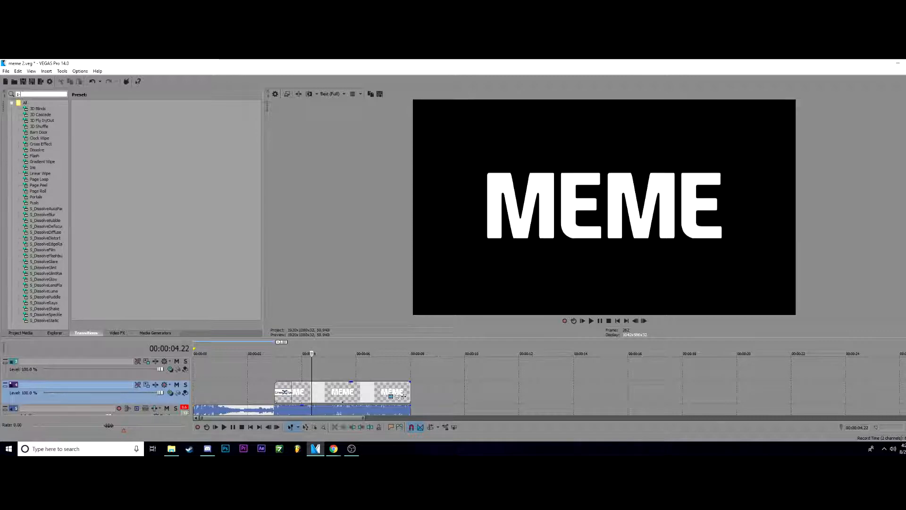
key("BackSpace")
type("_shake")
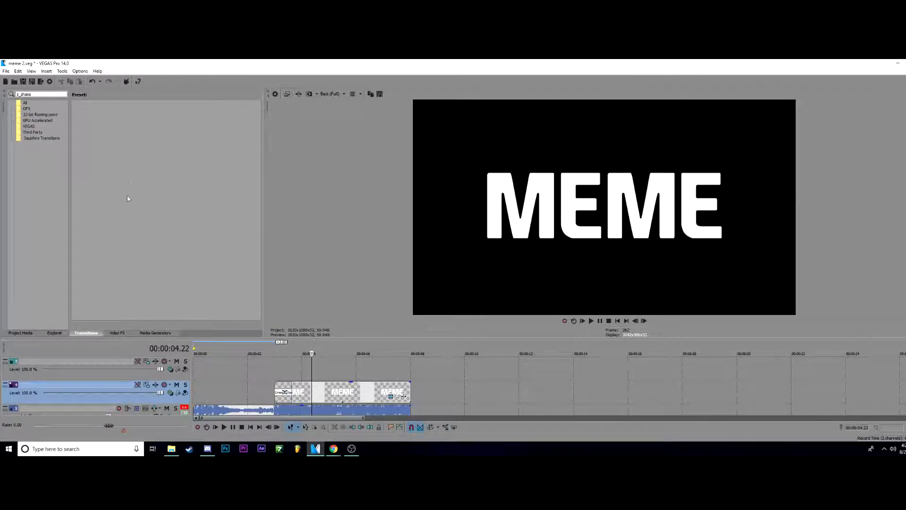
left_click(116, 333)
key("space")
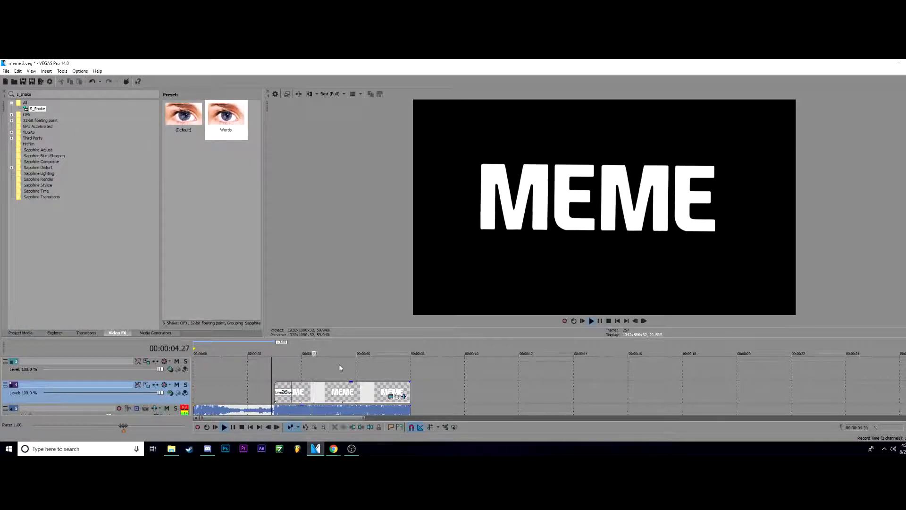
key("Return")
left_click(391, 397)
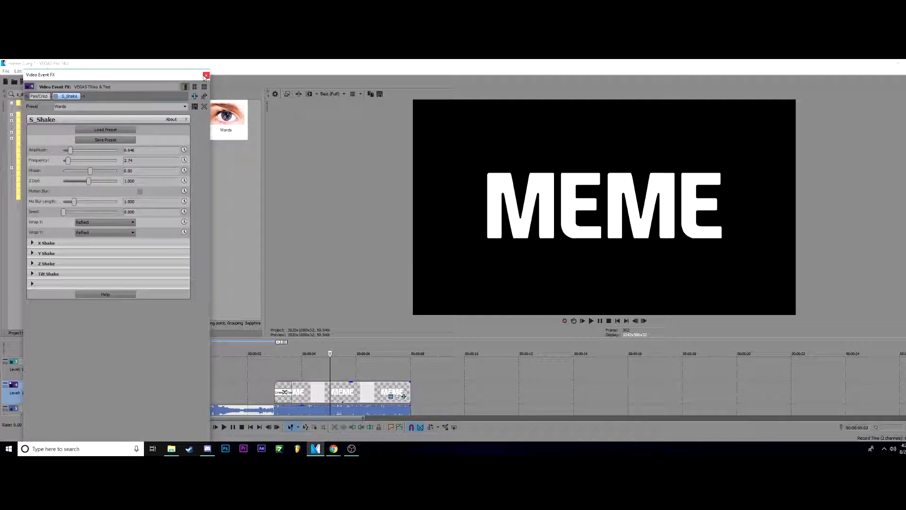
left_click(206, 76)
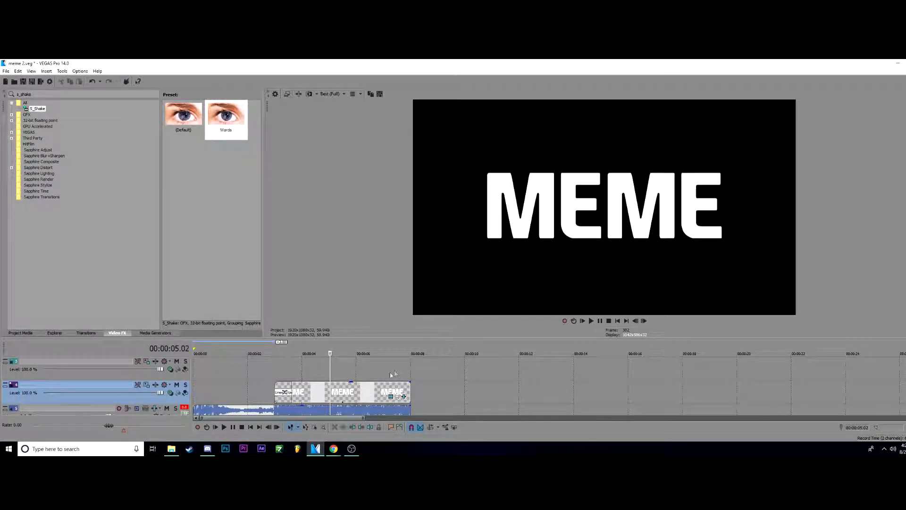
left_click(377, 396)
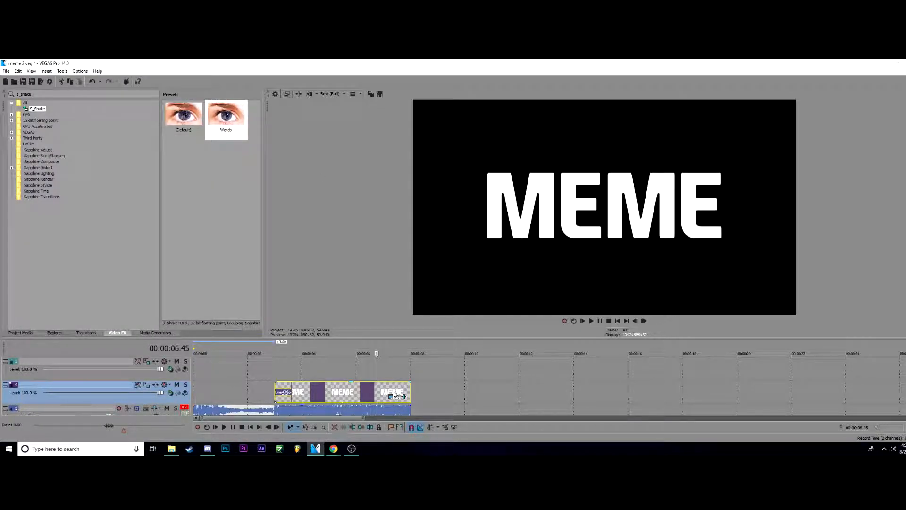
scroll(390, 398, "down", 1)
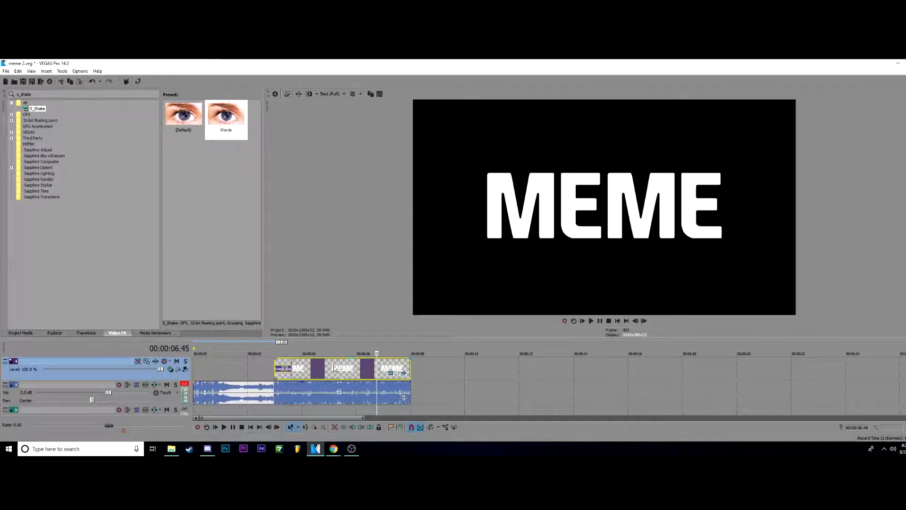
scroll(333, 368, "up", 10)
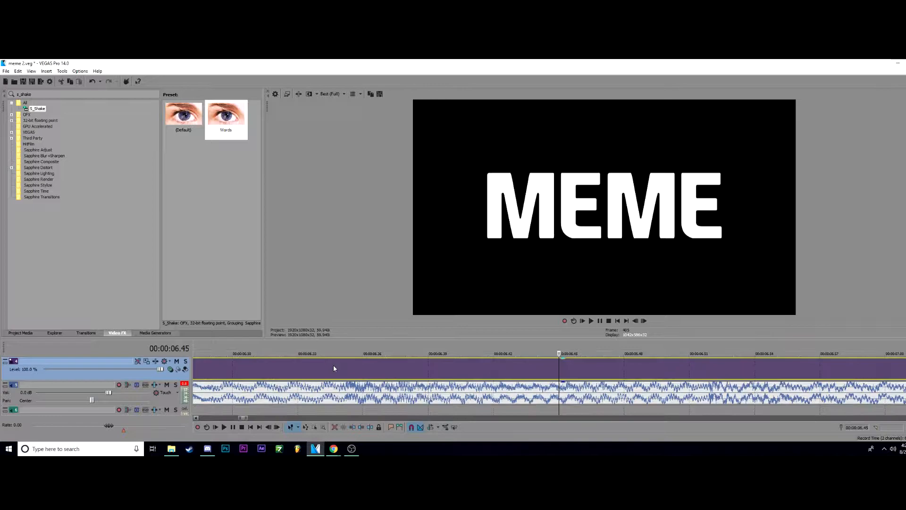
scroll(333, 368, "down", 15)
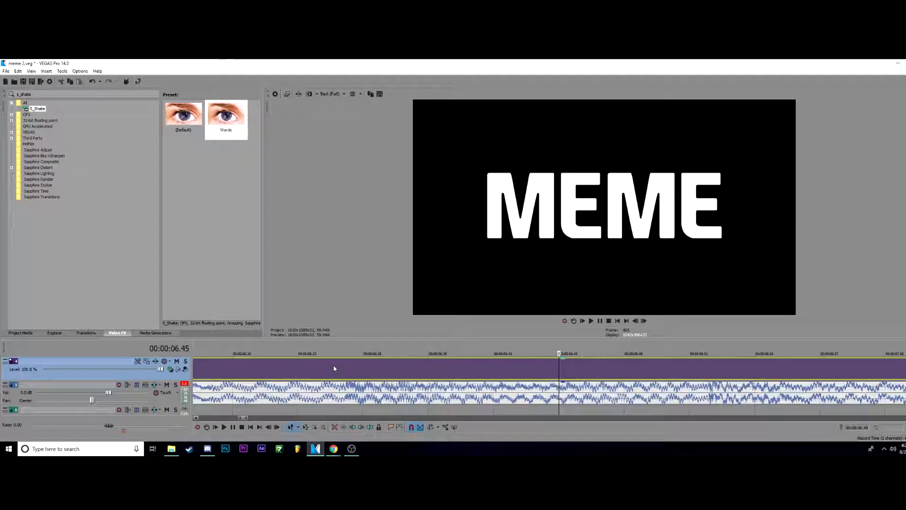
scroll(334, 367, "up", 8)
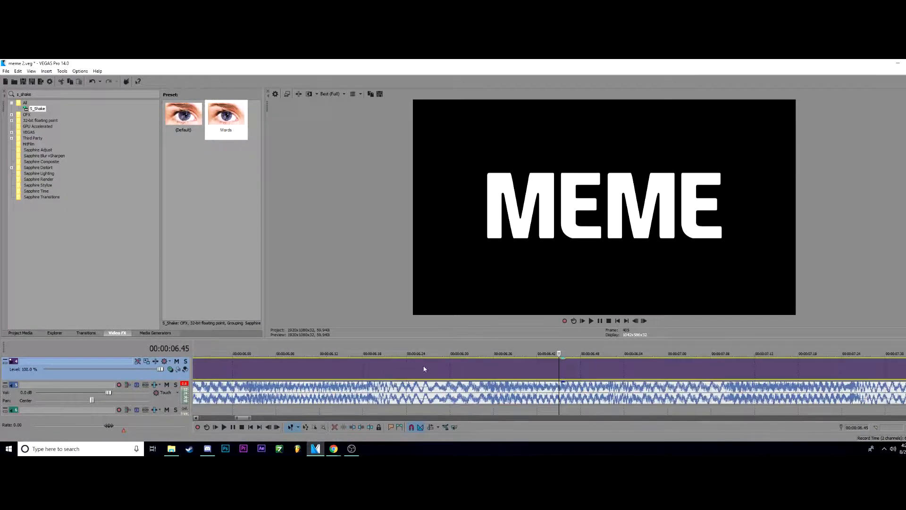
scroll(557, 373, "down", 2)
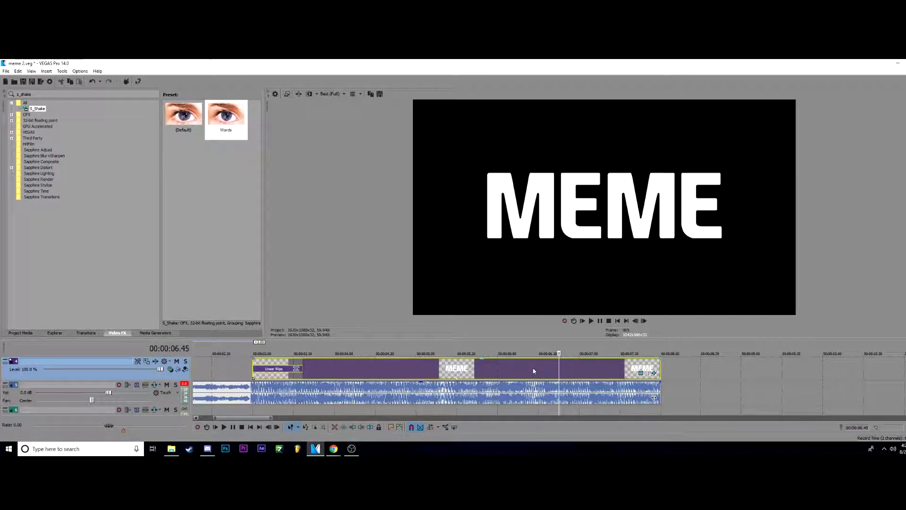
scroll(534, 371, "up", 3)
scroll(534, 371, "down", 3)
scroll(533, 371, "up", 1)
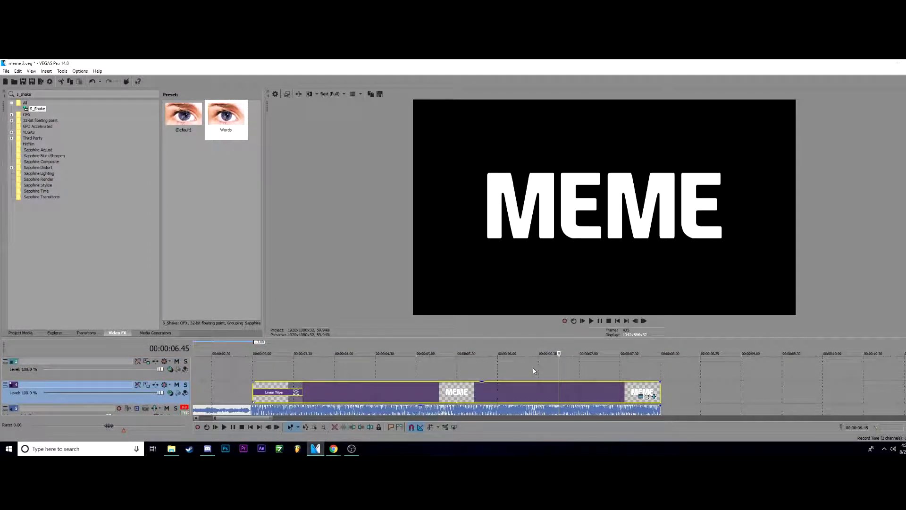
scroll(534, 370, "up", 2)
scroll(534, 370, "down", 4)
scroll(534, 370, "up", 1)
Step: Open the MEME event's Pan/Crop settings and examine the position keyframe timeline
left_click(535, 369)
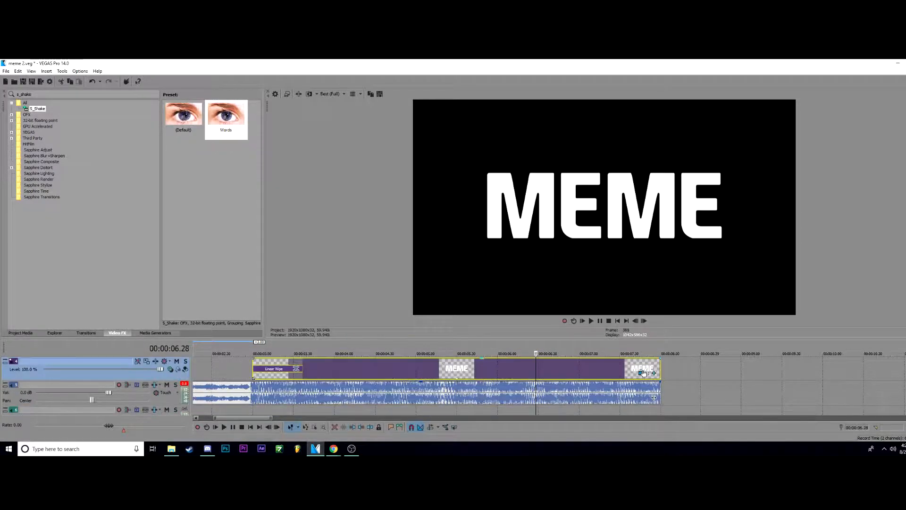
left_click(647, 374)
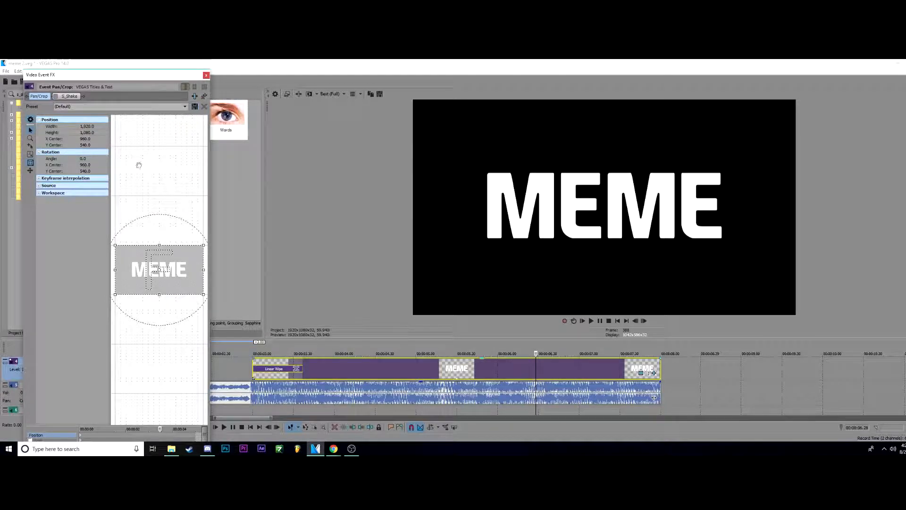
left_click(206, 75)
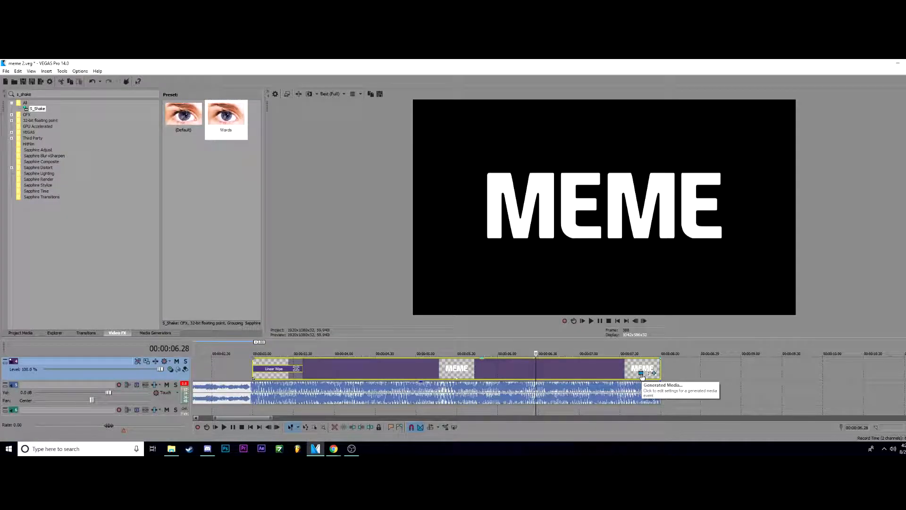
left_click(646, 374)
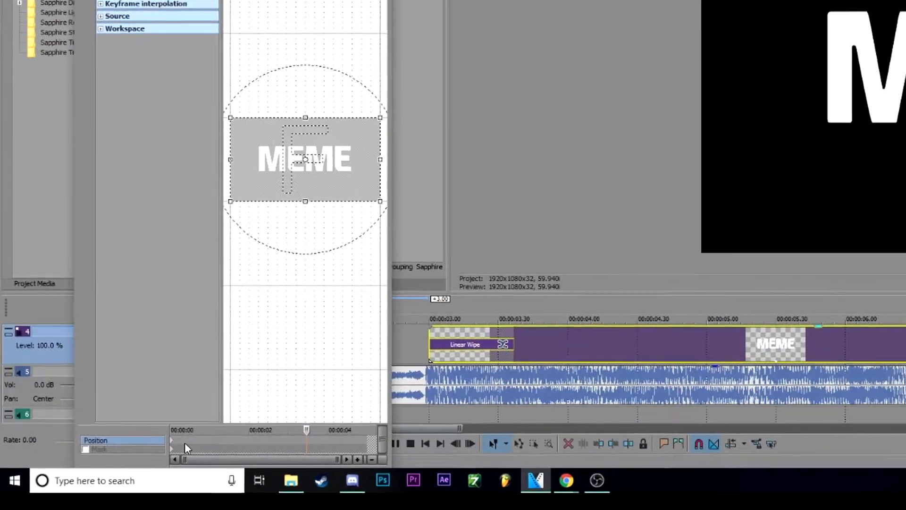
left_click(145, 427)
left_click(293, 446)
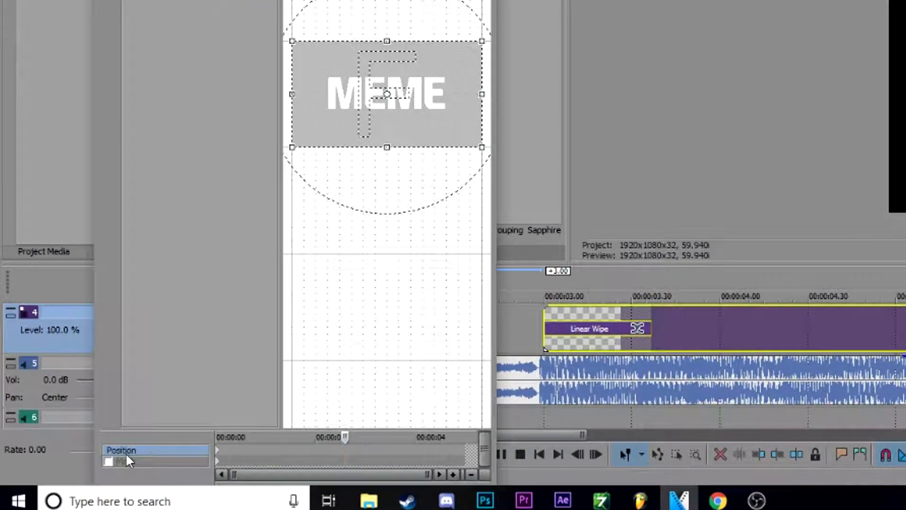
left_click(252, 445)
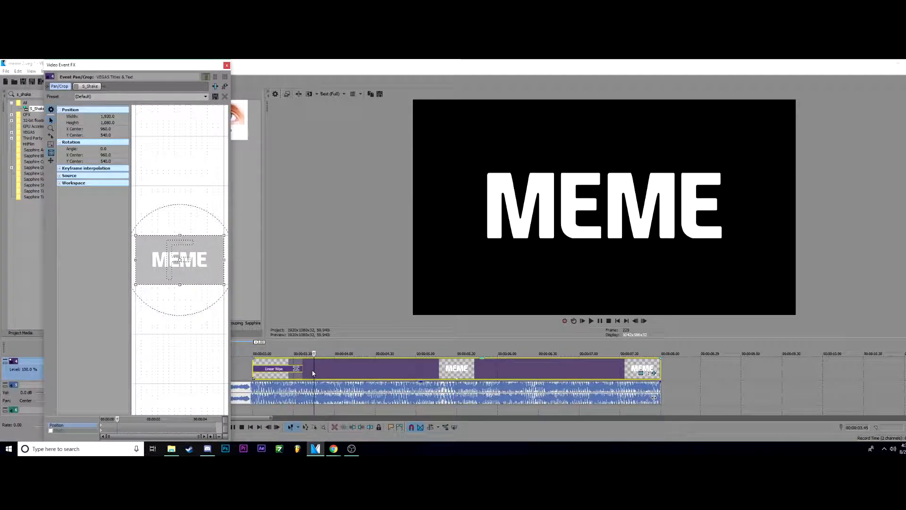
Step: Try a Pan/Crop rotation keyframe on the MEME event at 00:00:04.24 and play the spin back
left_click_drag(103, 431, 133, 428)
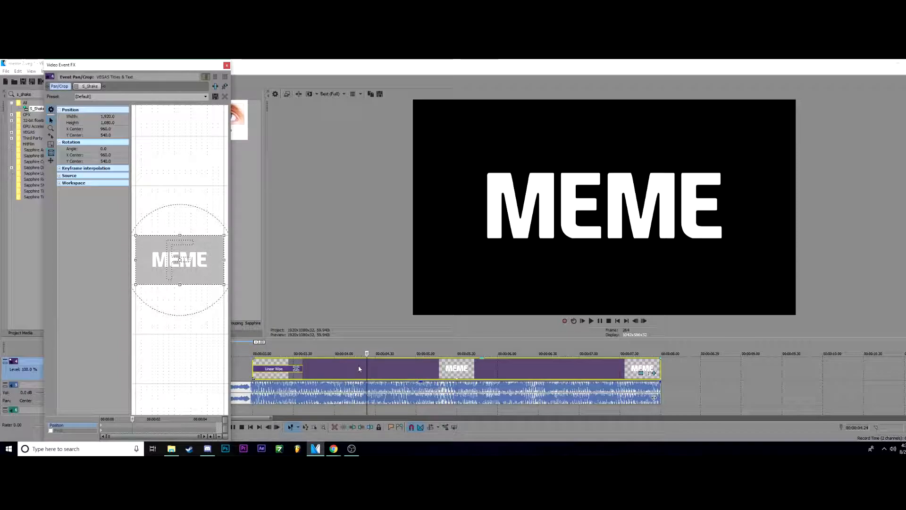
left_click_drag(193, 221, 156, 283)
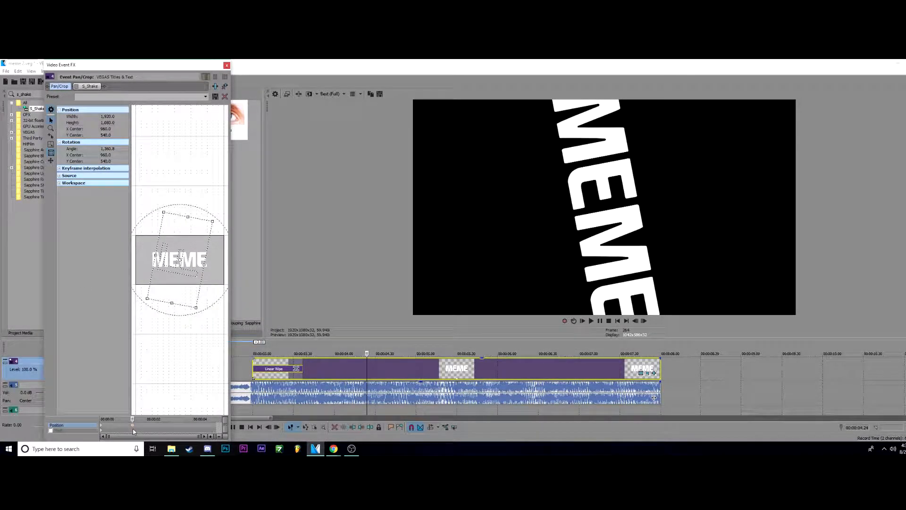
left_click(102, 427)
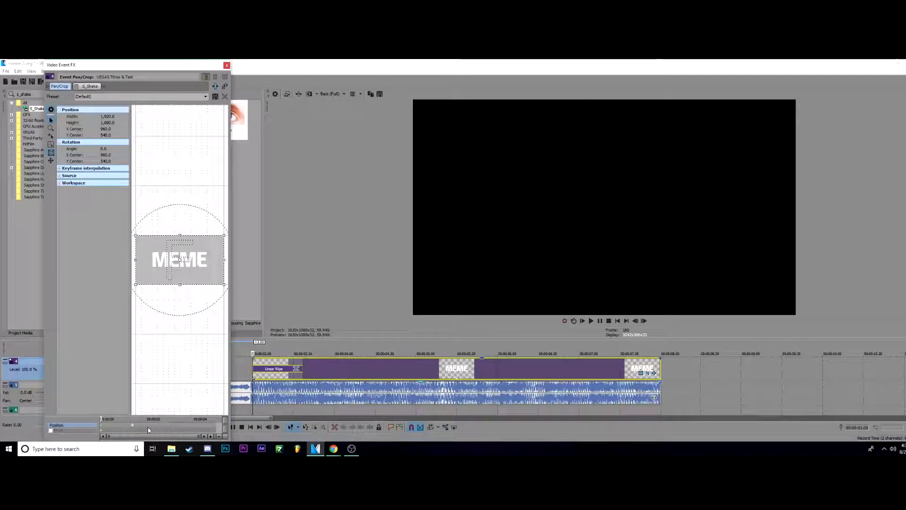
left_click(134, 428)
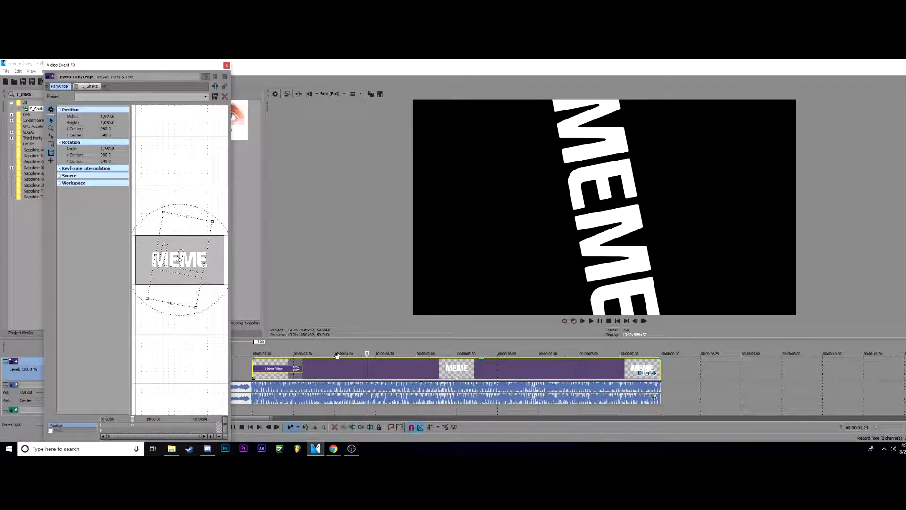
left_click(236, 369)
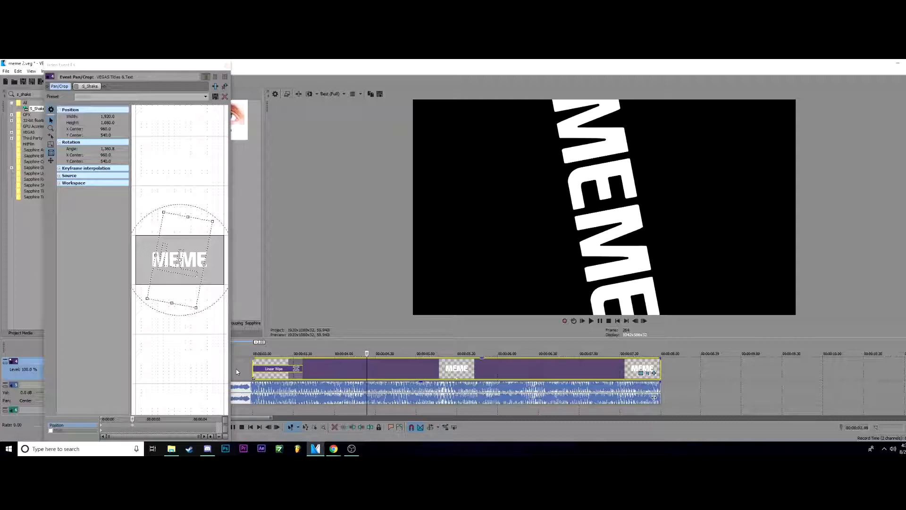
key("space")
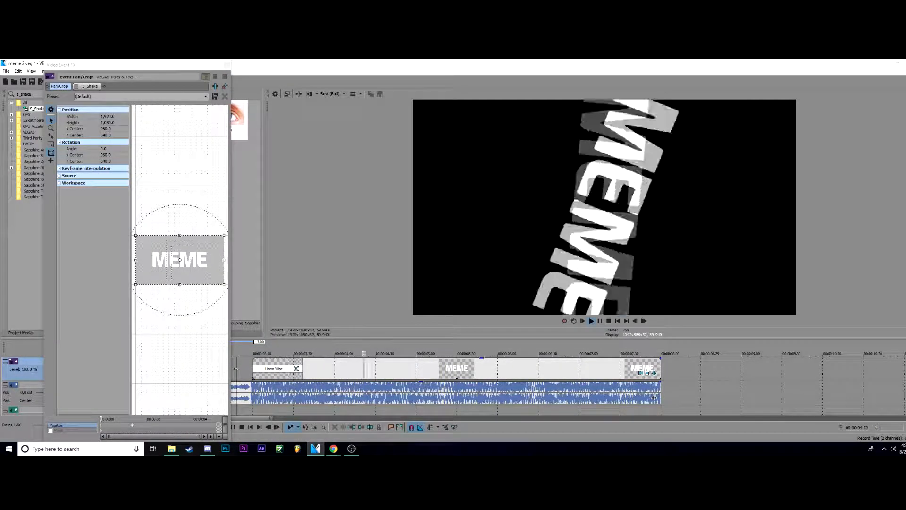
key("Return")
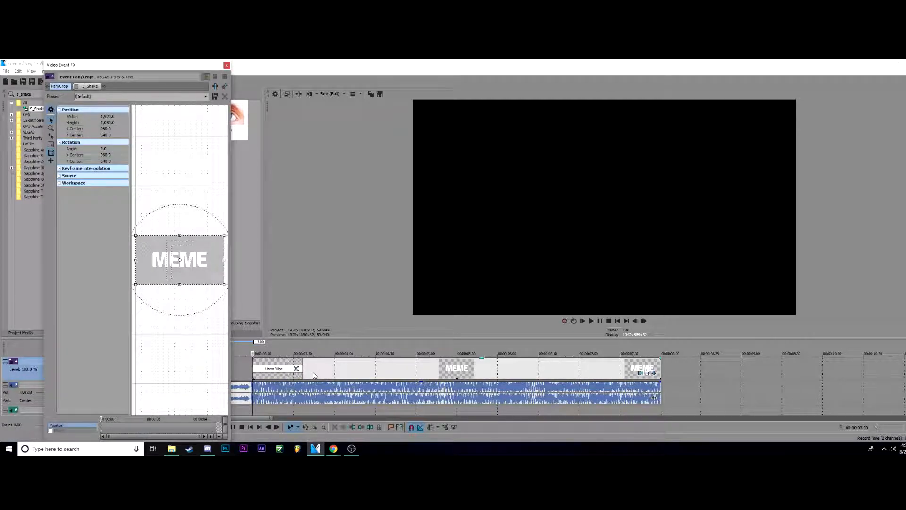
Step: Try alternating tilt keyframes on the MEME event from 00:00:03.44, including angles of about 20.7, -29.1 and -14.9, and play them back
left_click(312, 372)
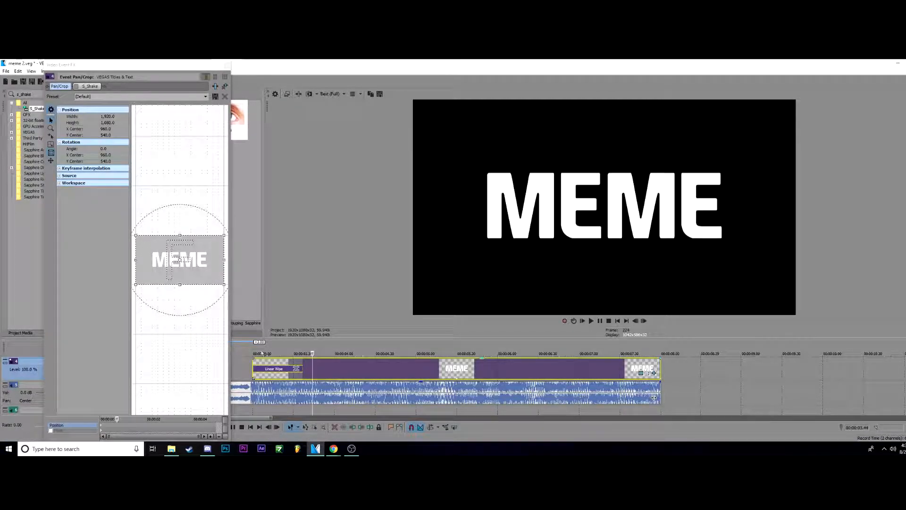
double_click(117, 425)
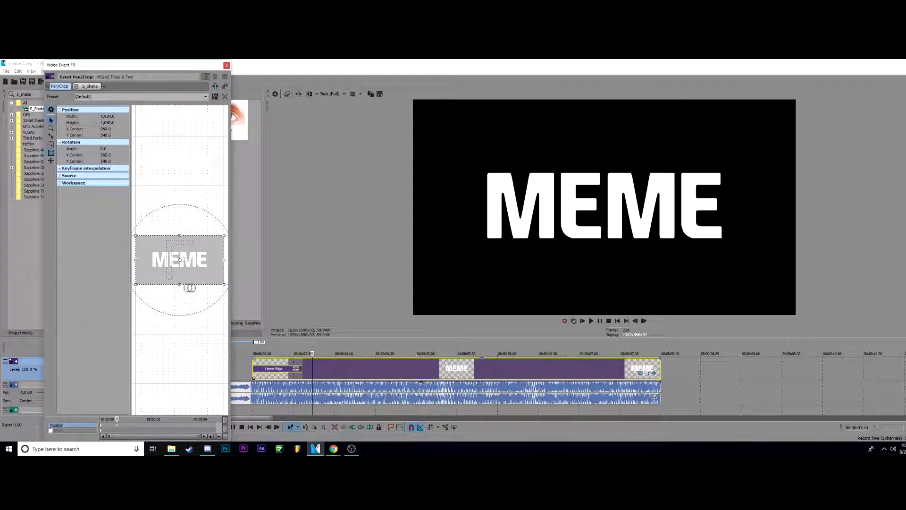
left_click_drag(209, 227, 217, 236)
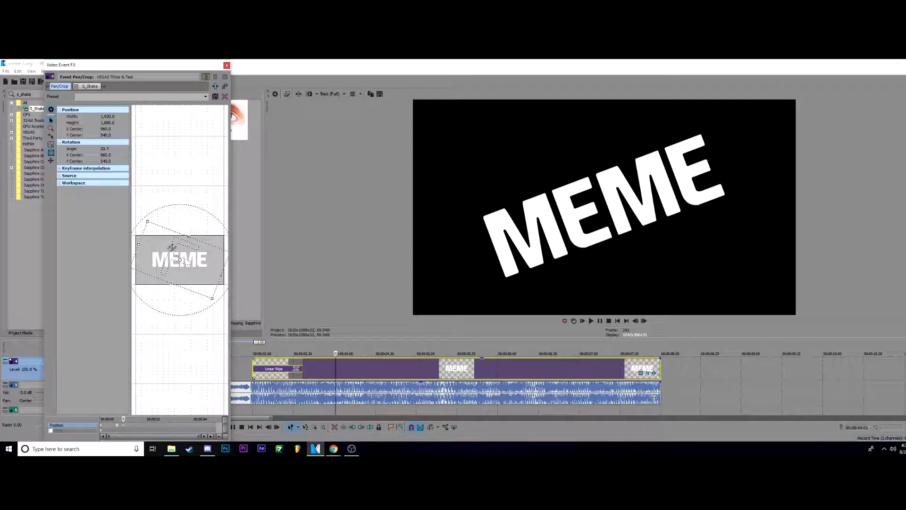
left_click_drag(185, 222, 166, 240)
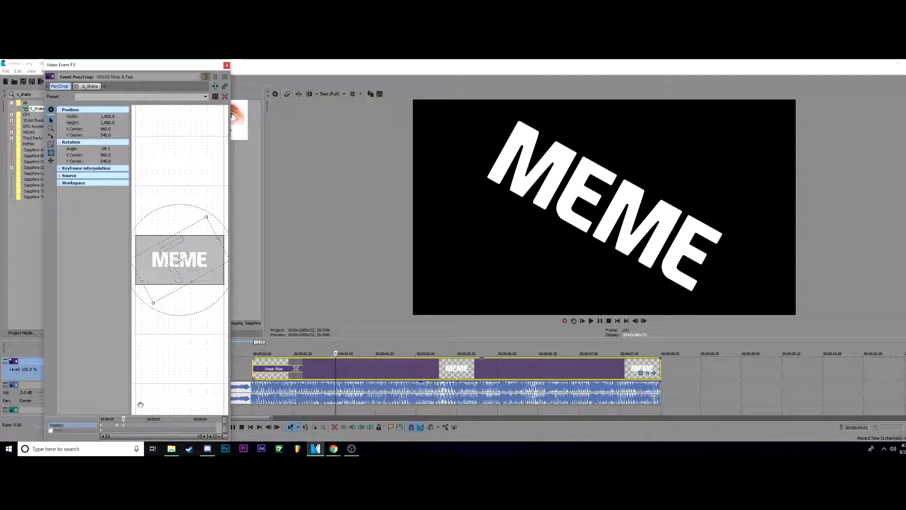
mouse_move(189, 259)
left_mouse_down()
mouse_move(188, 273)
mouse_move(195, 243)
left_mouse_up()
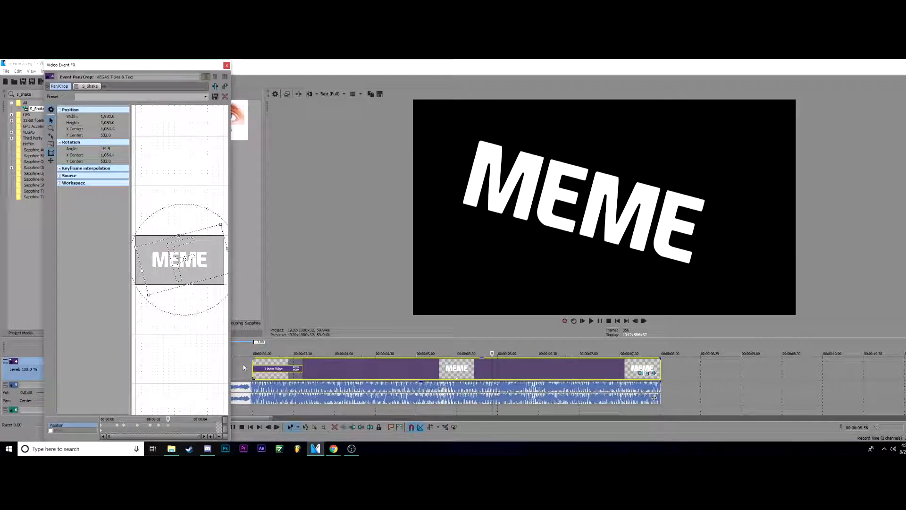
left_click(243, 367)
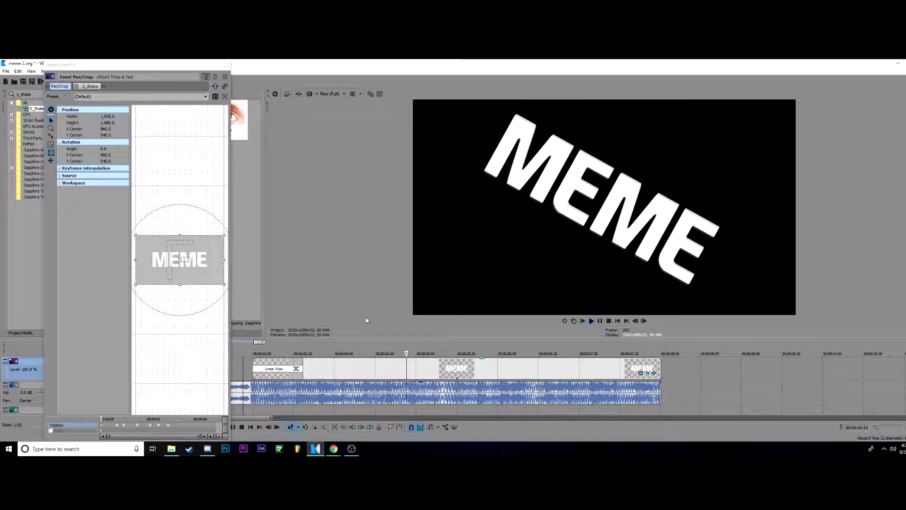
key("Return")
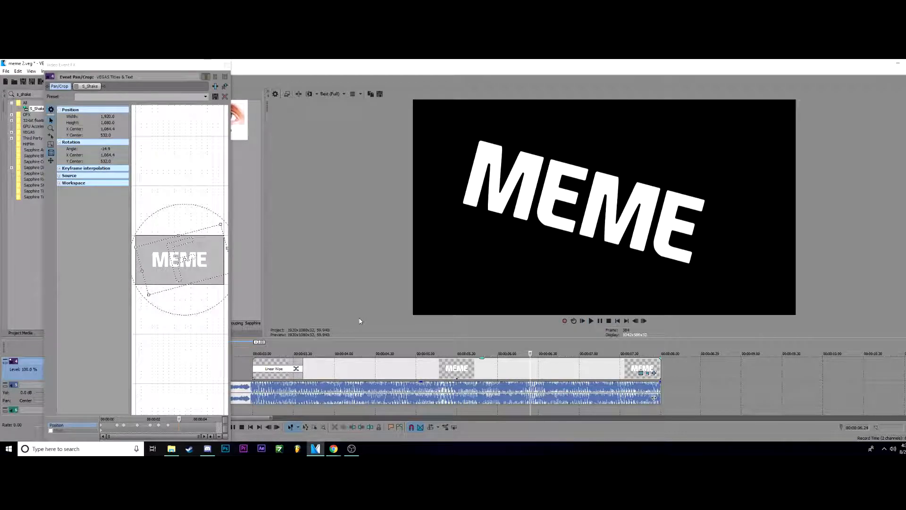
Step: Delete the MEME event's added Pan/Crop tilt keyframes and close the Pan/Crop settings
left_click(170, 428)
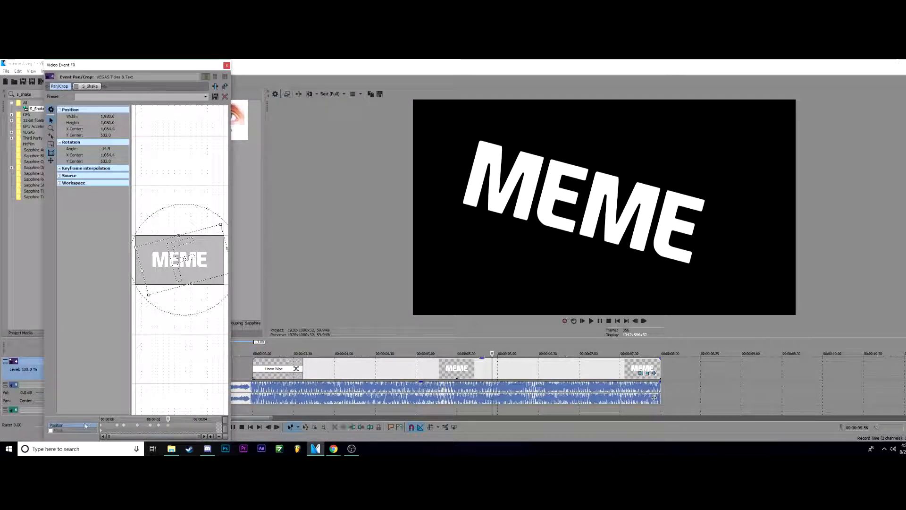
left_click(117, 427)
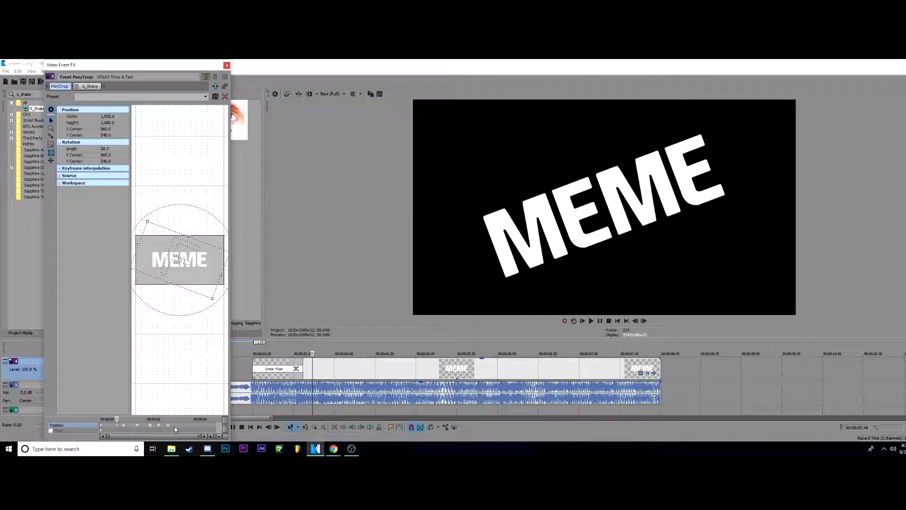
left_click(169, 428)
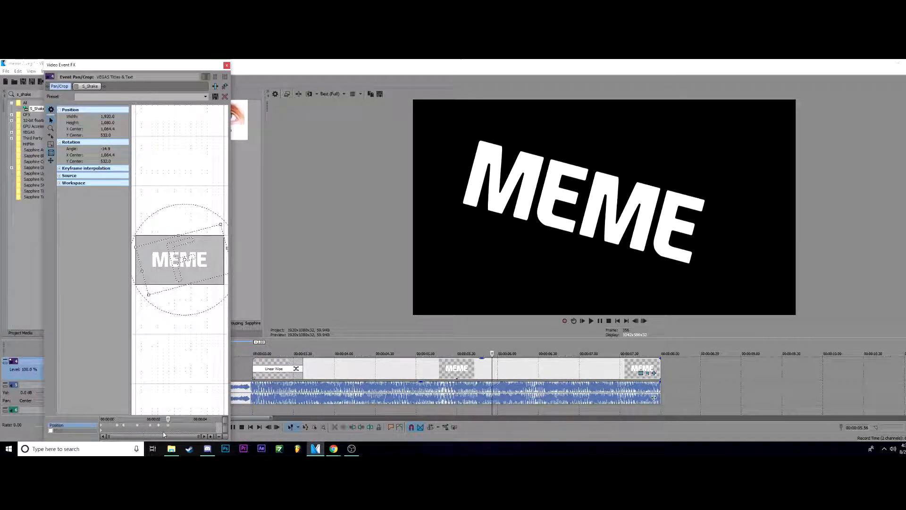
left_click(118, 426)
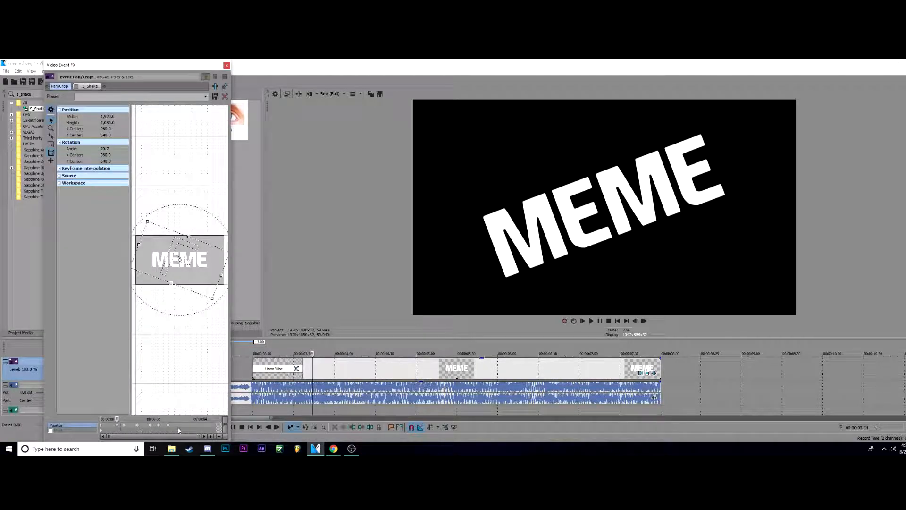
right_click(169, 427)
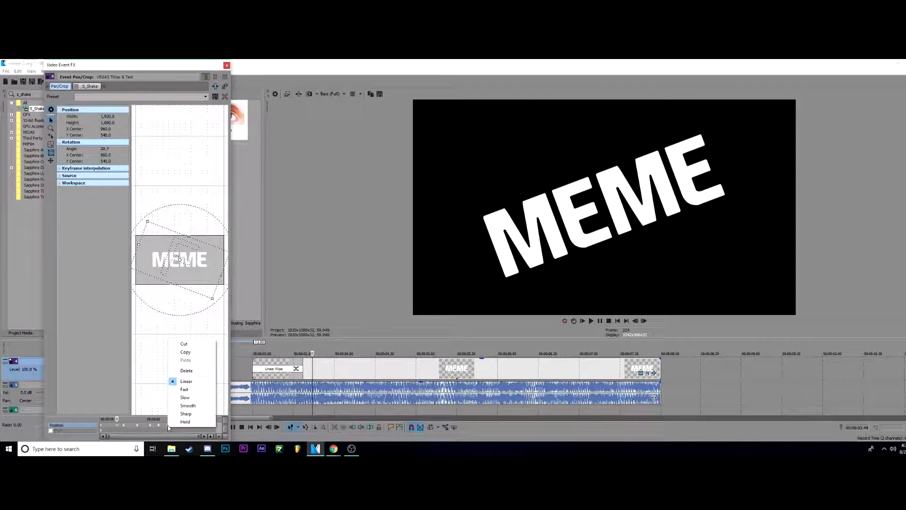
left_click(192, 372)
key("Home")
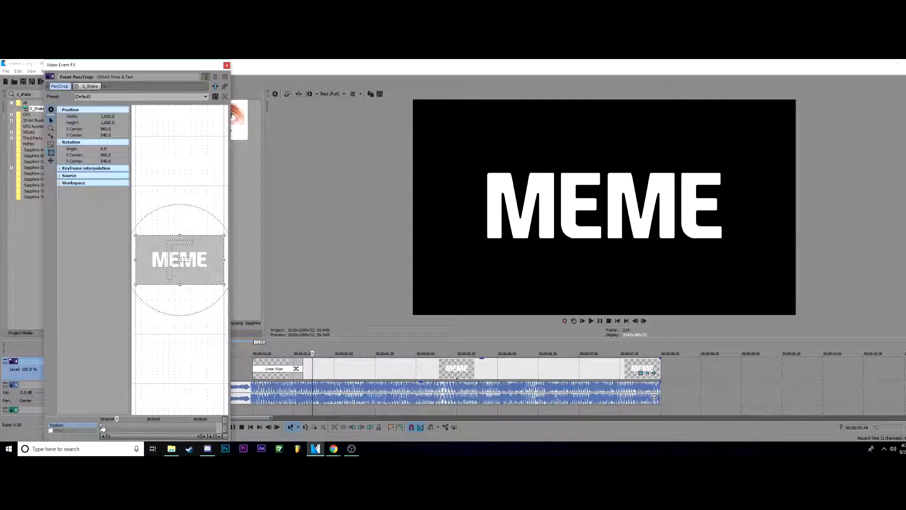
left_click(226, 65)
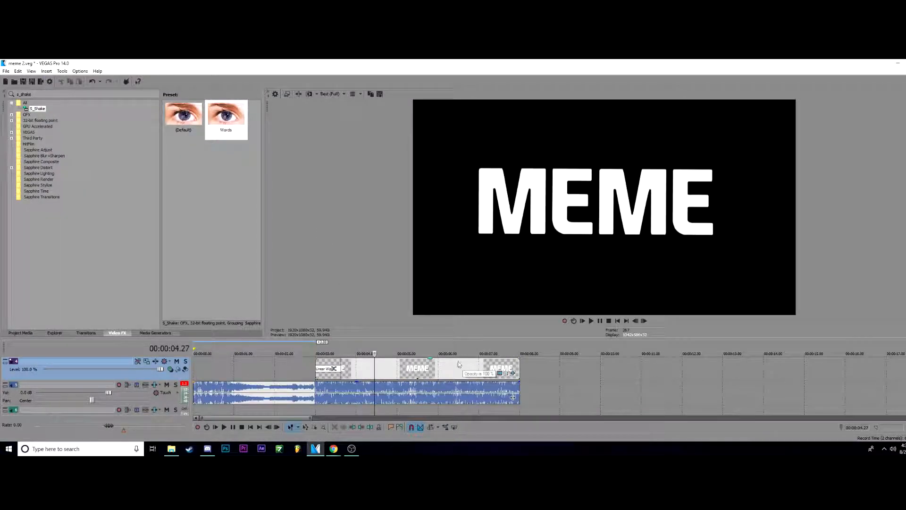
Step: Open the MEME title's generated media settings and enable text colour animation, with the animation position at the event's start
left_click(377, 367)
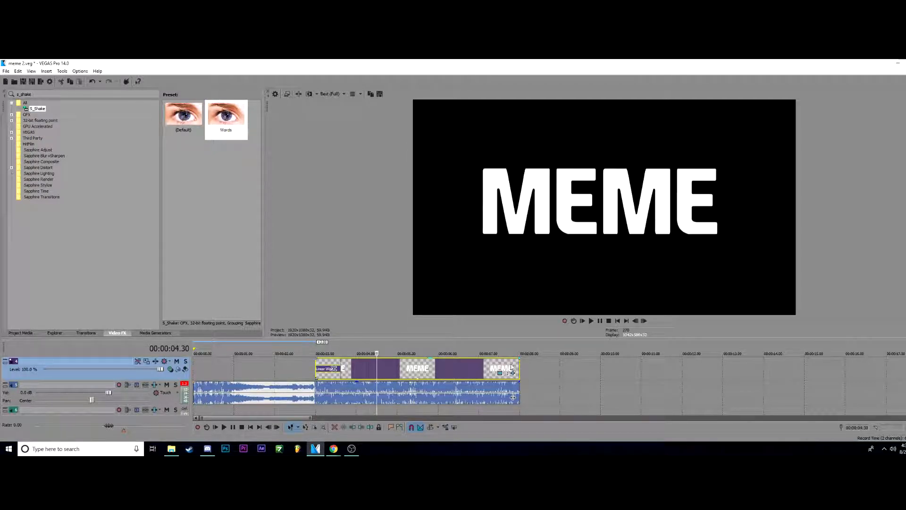
left_click(499, 372)
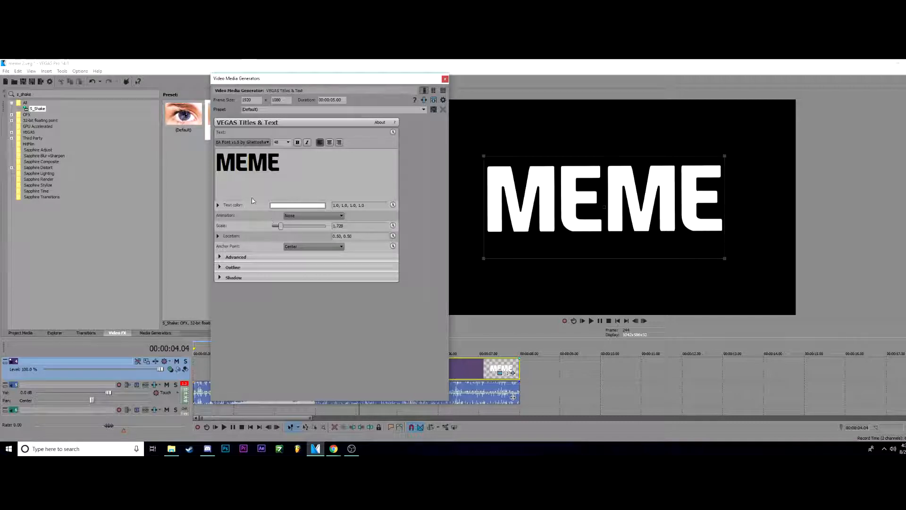
left_click(218, 204)
left_click(218, 204)
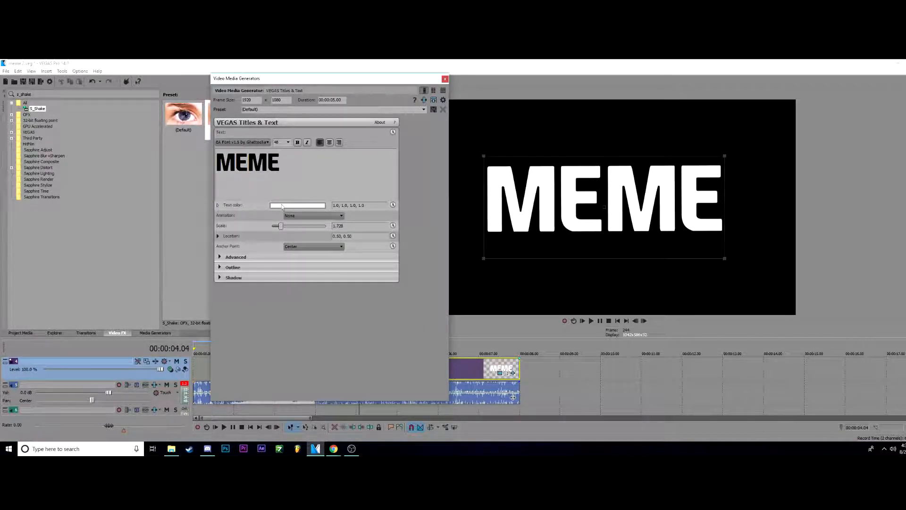
left_click(393, 205)
left_click(261, 348)
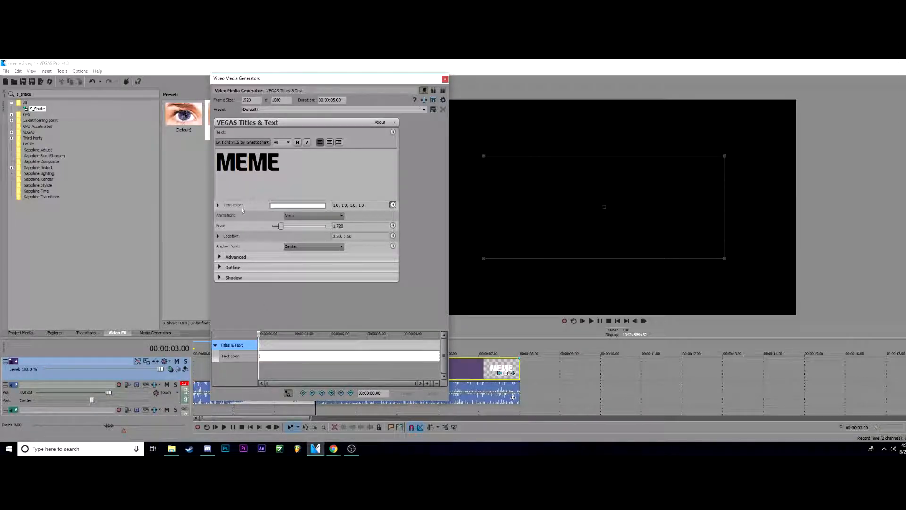
Step: Set the text colour keyframe at the title's start to bright green (0.07, 0.99, 0.02, 1.0)
left_click(286, 204)
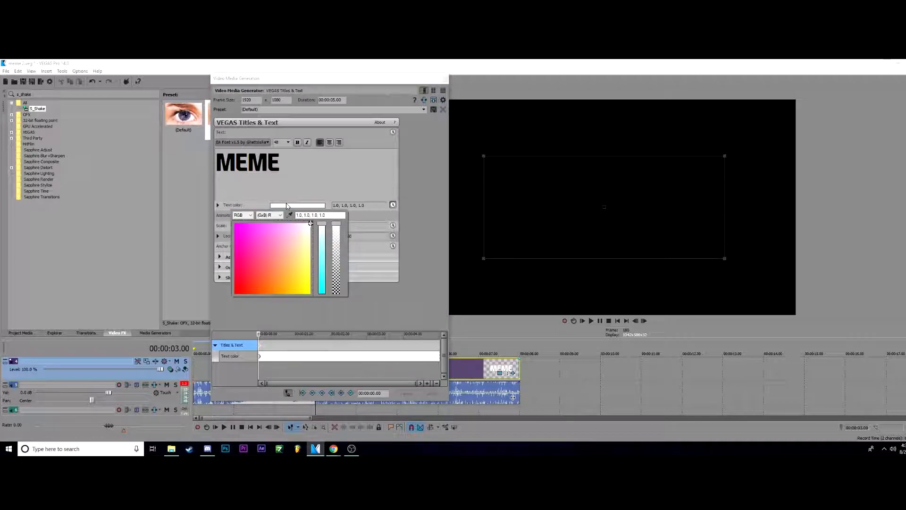
left_click(323, 295)
left_click(311, 293)
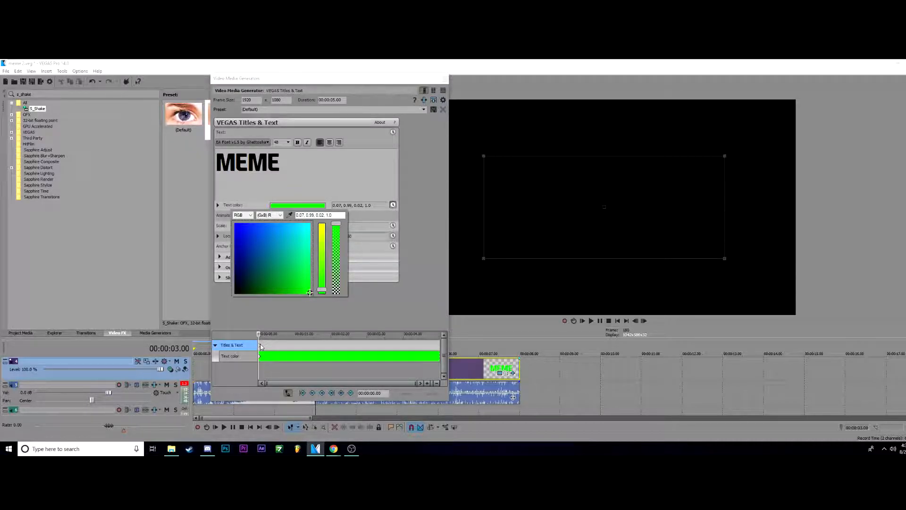
key("alt+Tab")
key("alt+Tab")
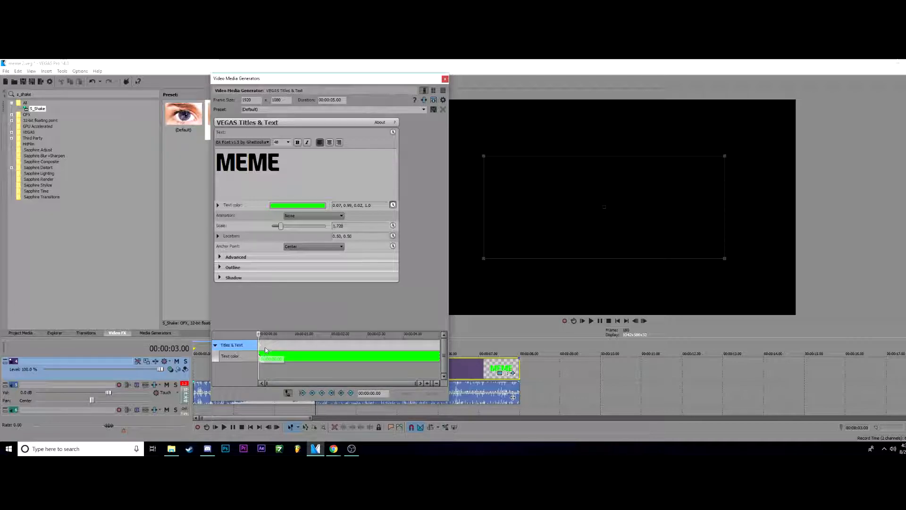
Step: Add blue, magenta, yellow and red (1.0, 0.0, 0.04, 1.0) text colour keyframes every couple of frames after the green one, starting at 00:00:00.02
scroll(266, 350, "up", 3)
key("Right")
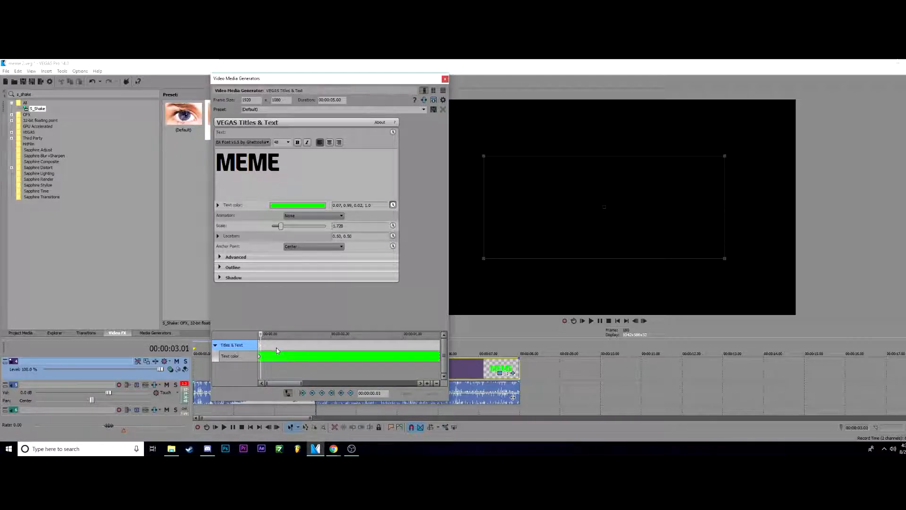
key("Right")
scroll(271, 349, "up", 2)
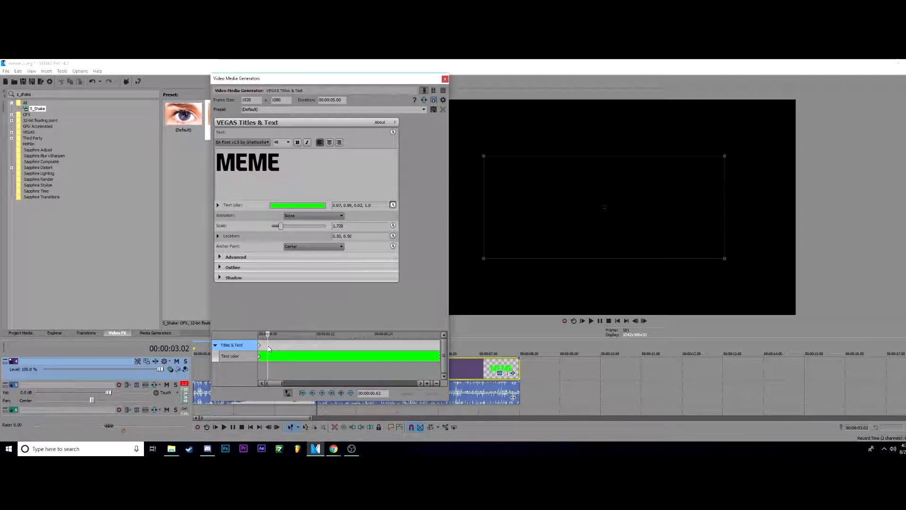
left_click(295, 206)
left_click(237, 226)
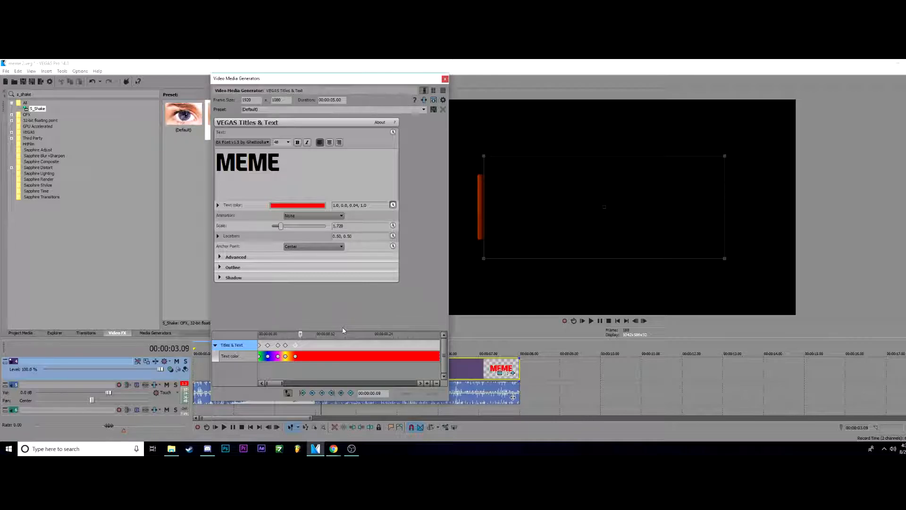
Step: Repeat the green, blue, magenta, yellow and red text colour keyframes across the full title length, and close the generated media settings
key("Right")
key("Right")
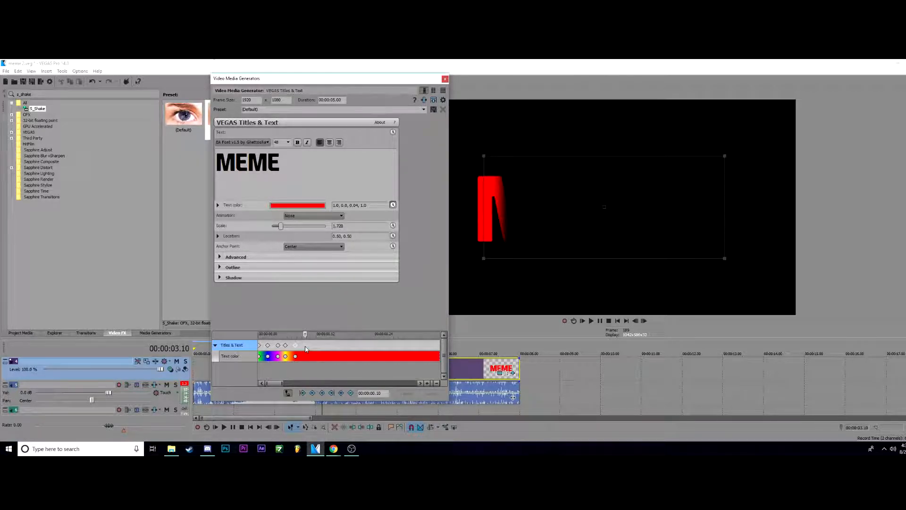
scroll(342, 360, "down", 5)
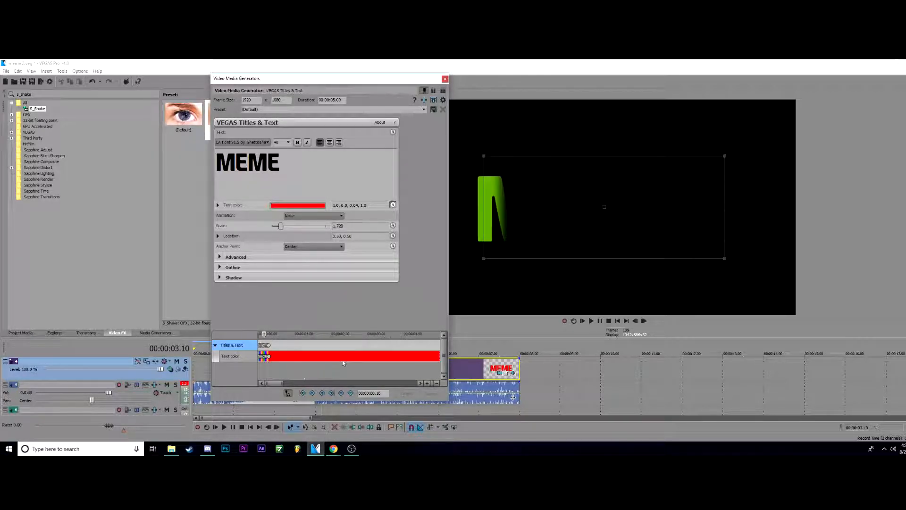
scroll(325, 357, "up", 5)
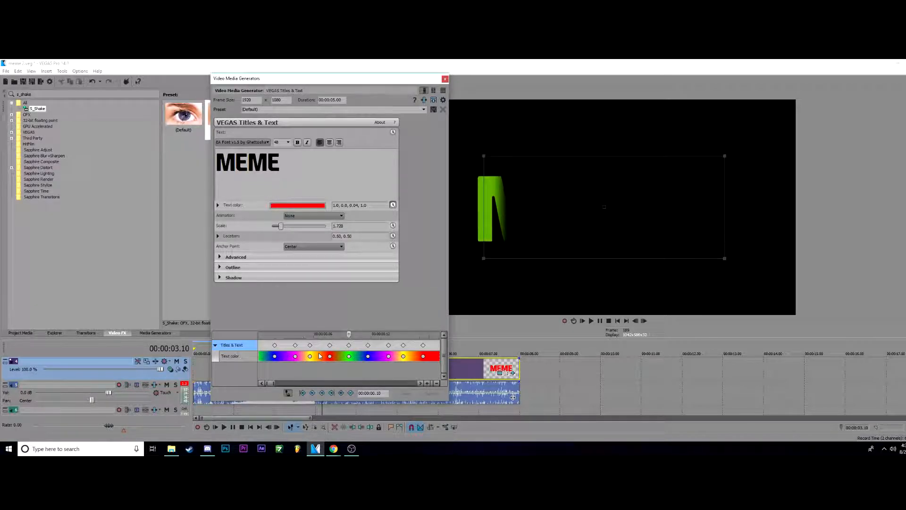
scroll(321, 355, "down", 5)
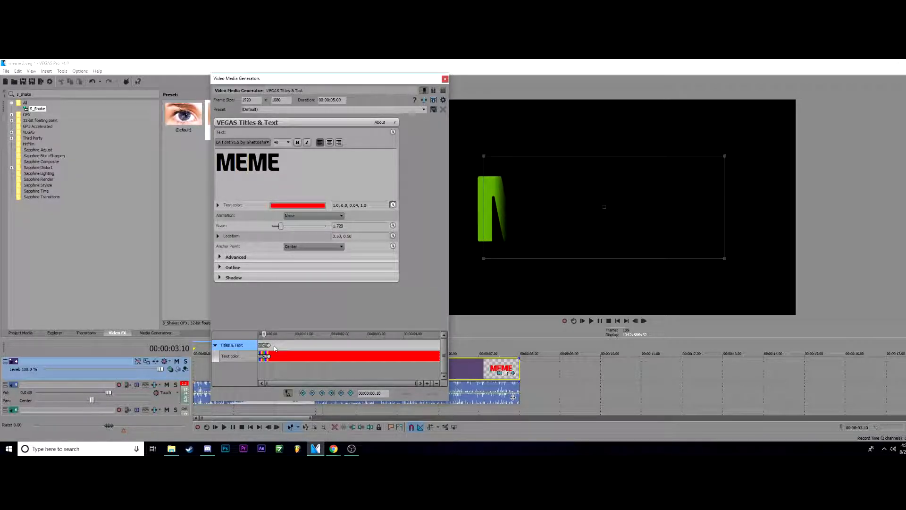
scroll(279, 359, "up", 3)
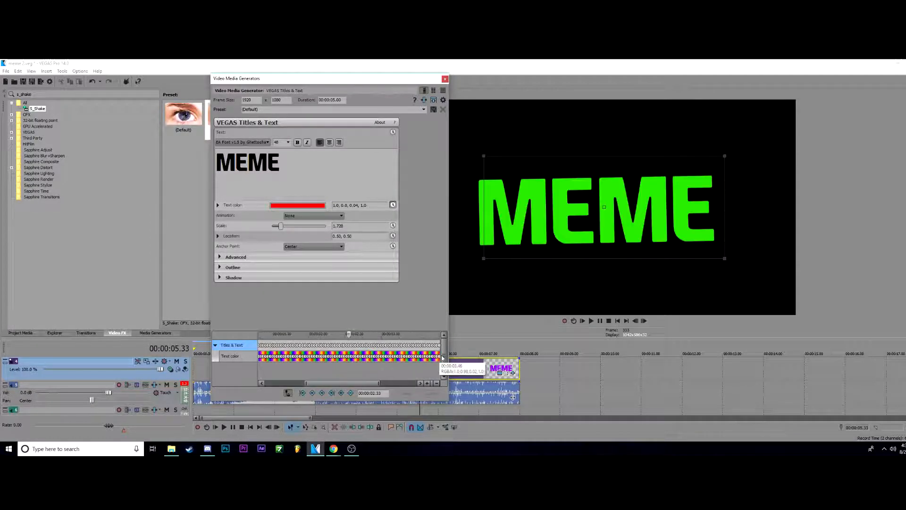
scroll(425, 361, "down", 2)
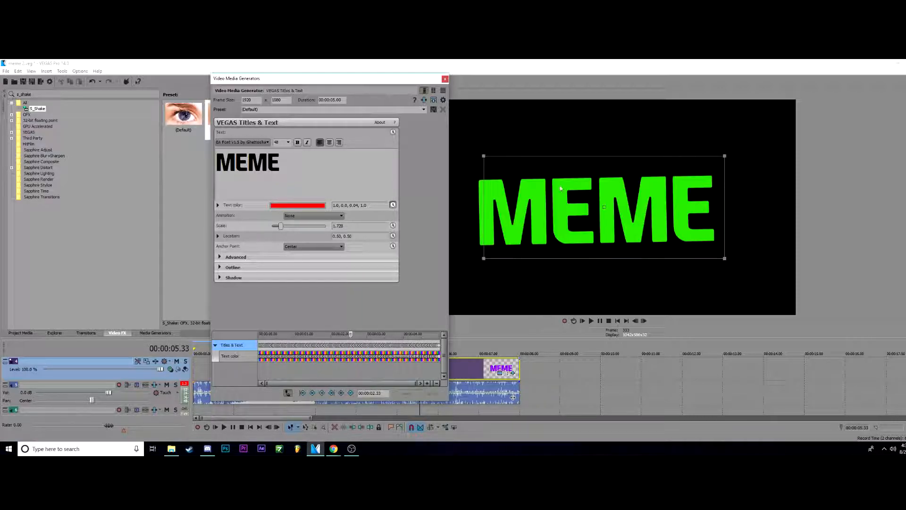
scroll(363, 355, "up", 4)
scroll(367, 351, "down", 4)
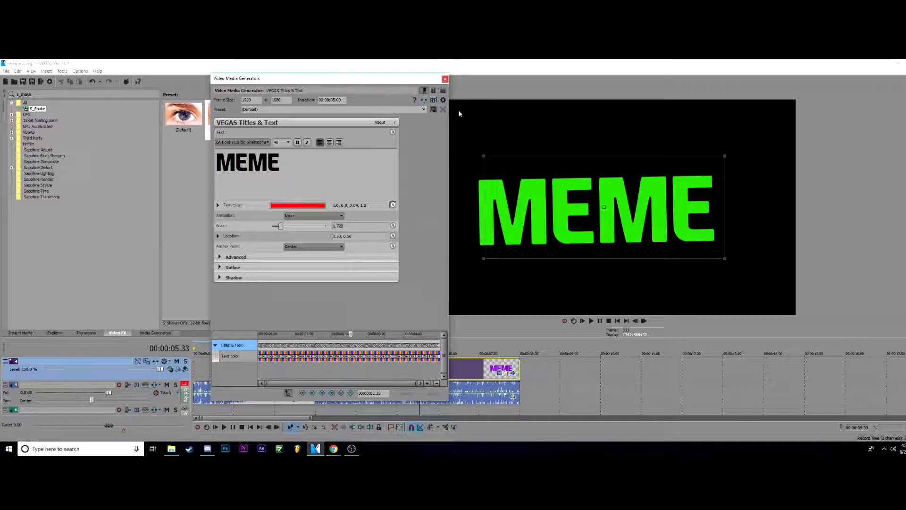
left_click(445, 79)
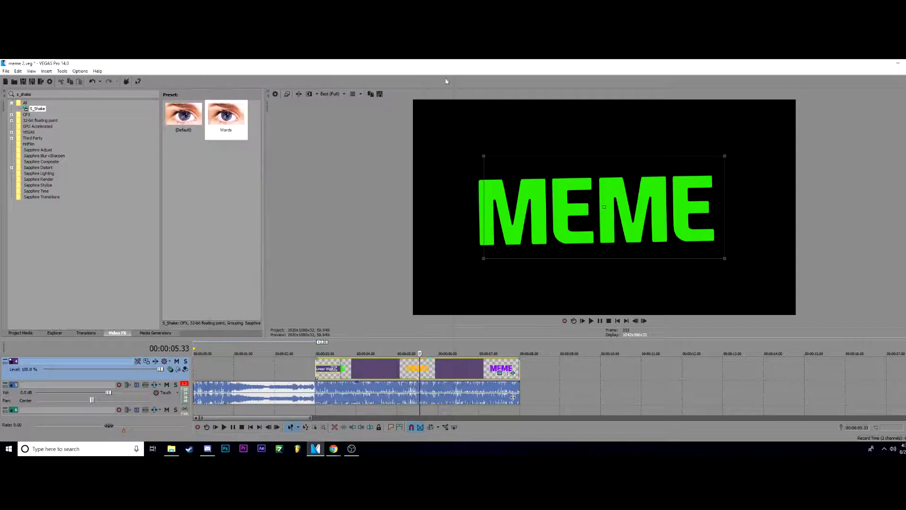
Step: Play back the MEME title from just before its start to check the shake and colour changes against the music
left_click(313, 364)
key("space")
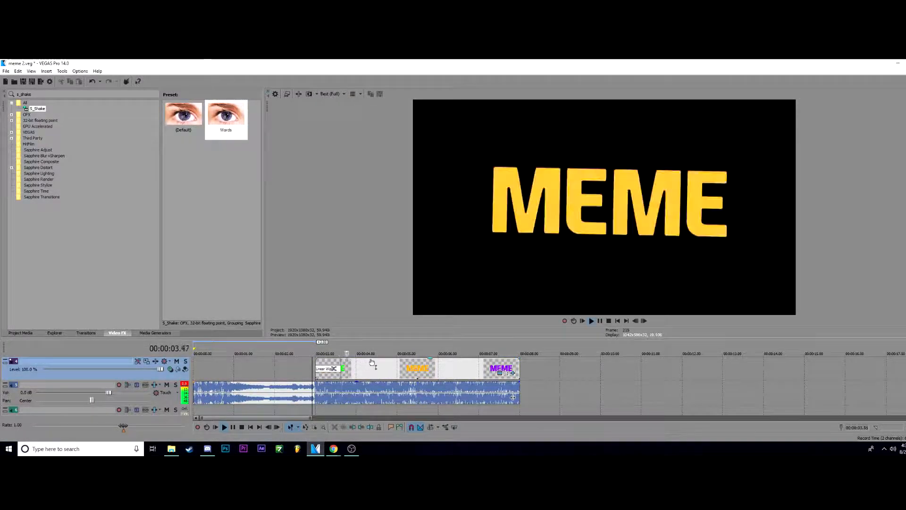
key("Return")
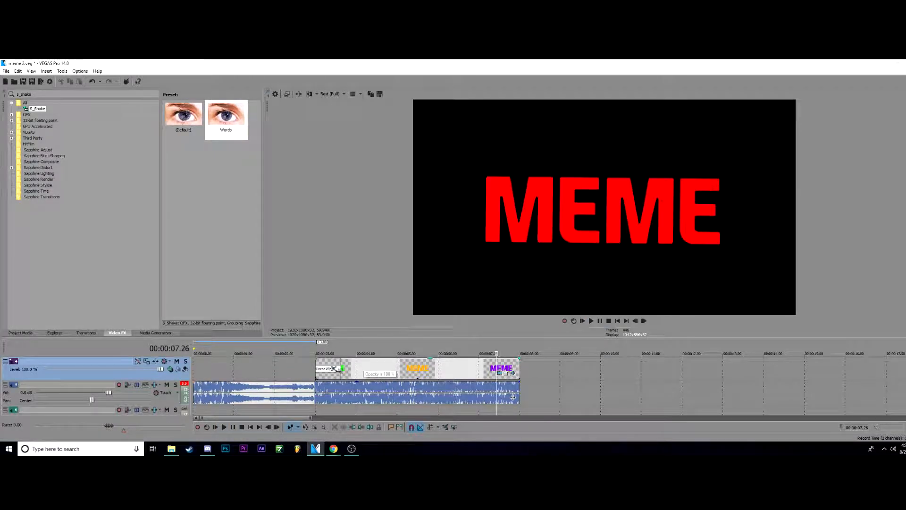
Step: Place the green-screen X-particle clip on the track above the MEME title, starting at 00:00:03.00, and preview it
scroll(387, 378, "down", 1)
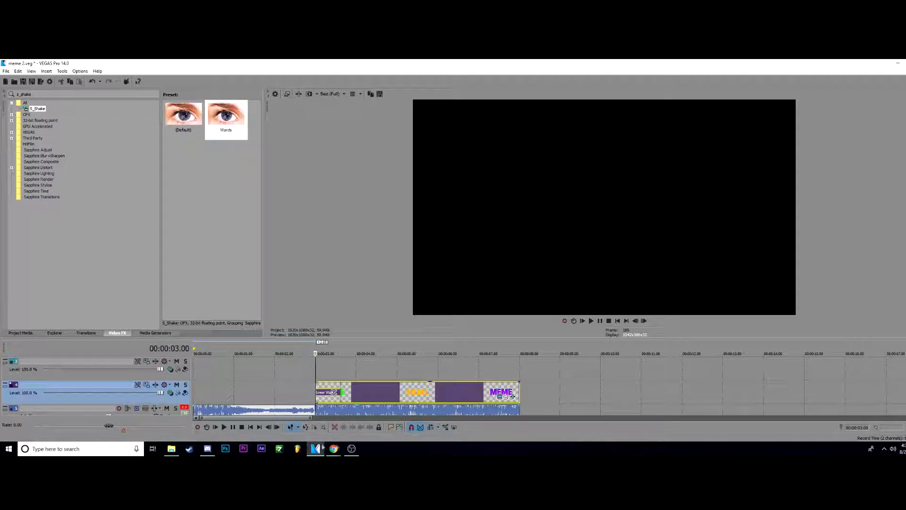
left_click(172, 450)
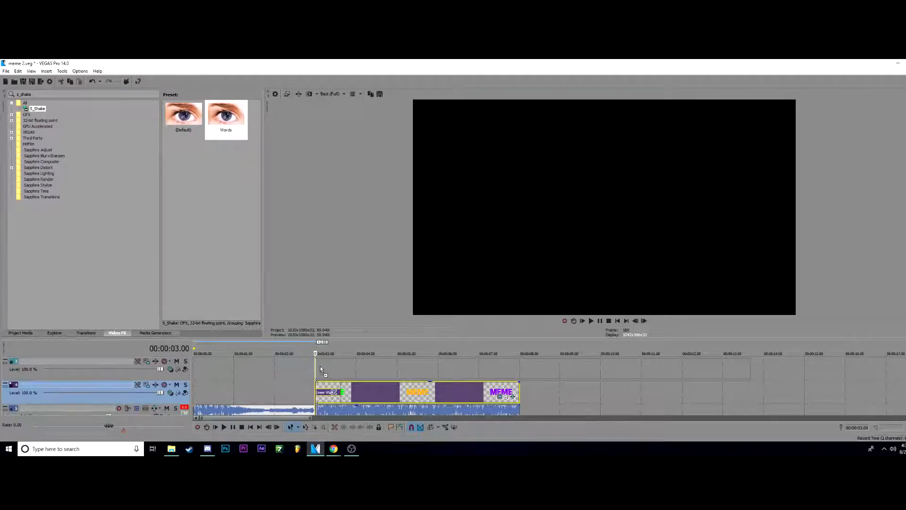
left_click_drag(320, 366, 320, 367)
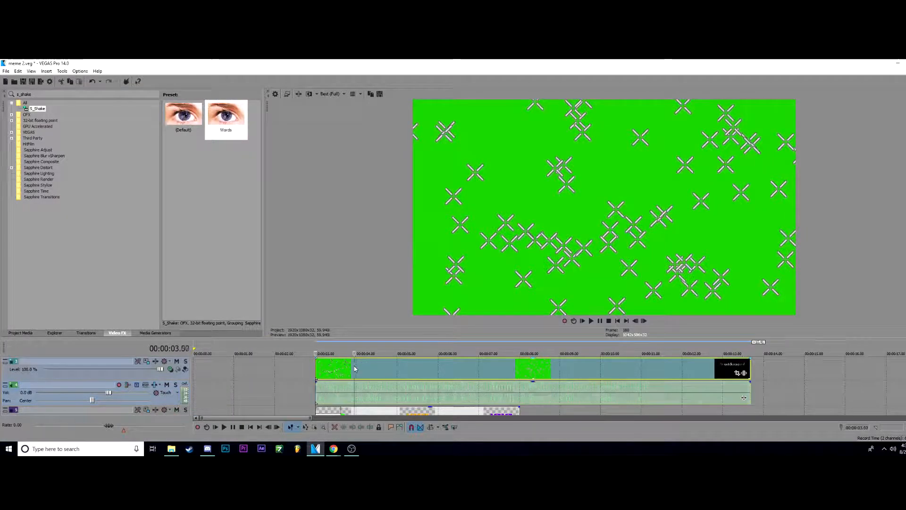
key("space")
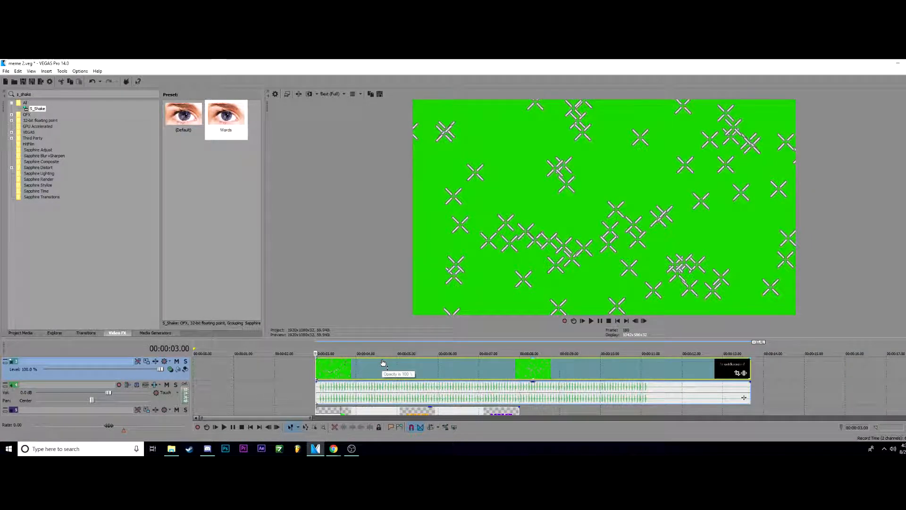
scroll(346, 401, "up", 3)
scroll(346, 399, "down", 5)
double_click(322, 392)
scroll(309, 377, "up", 4)
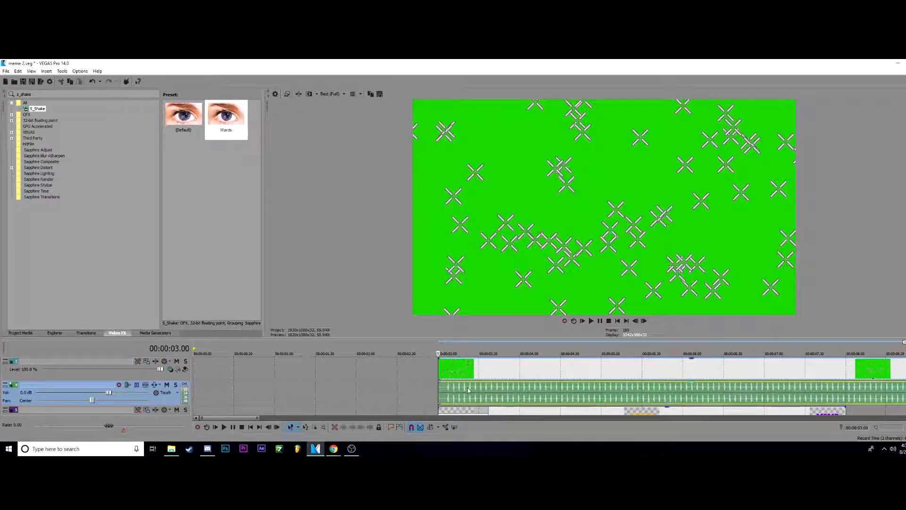
scroll(471, 387, "down", 4)
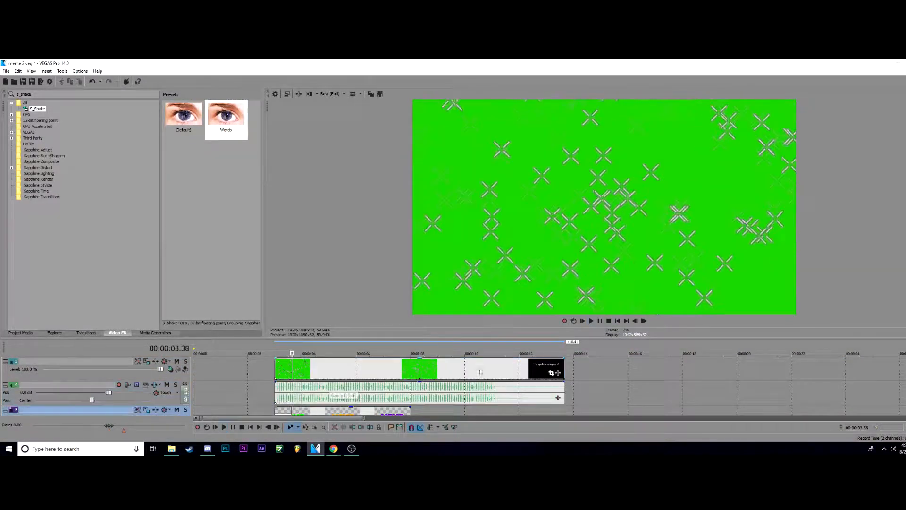
Step: Clear the effect search, apply the Chroma Keyer's Green Screen preset to the X-particle clip, and raise its low threshold
left_click(34, 94)
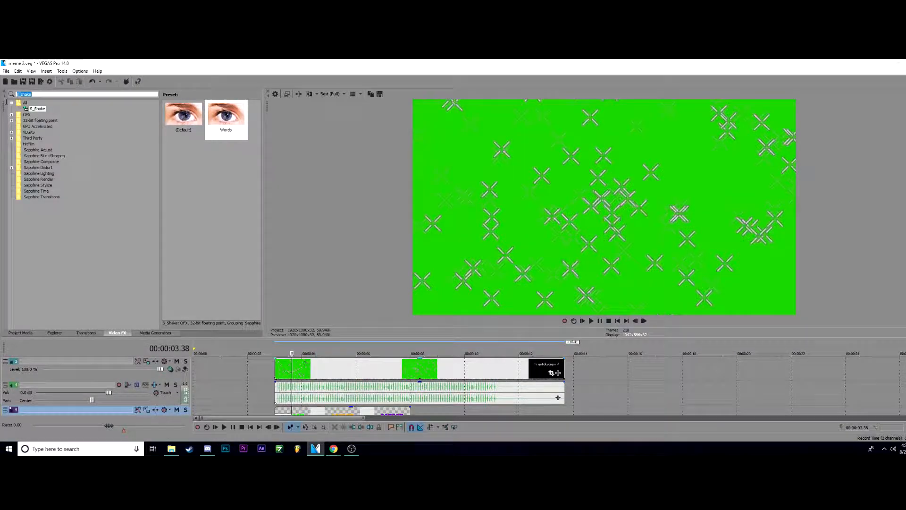
key("BackSpace")
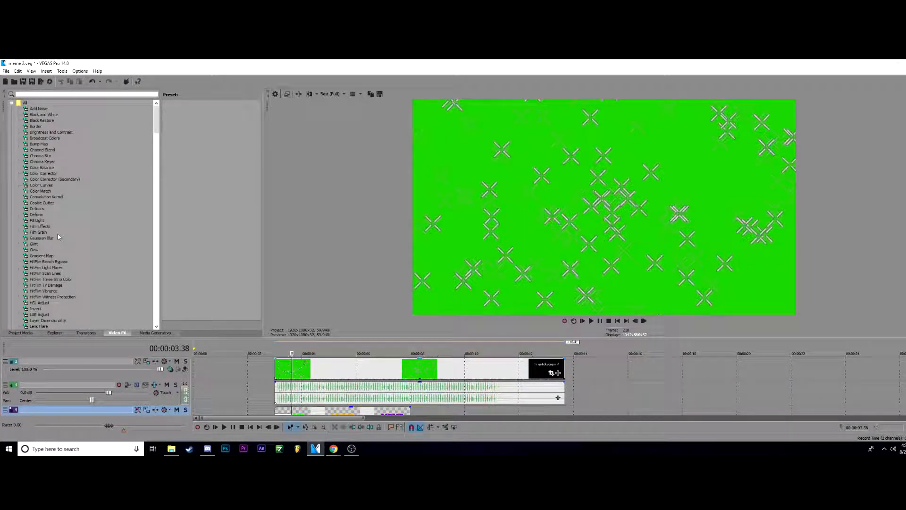
left_click(41, 161)
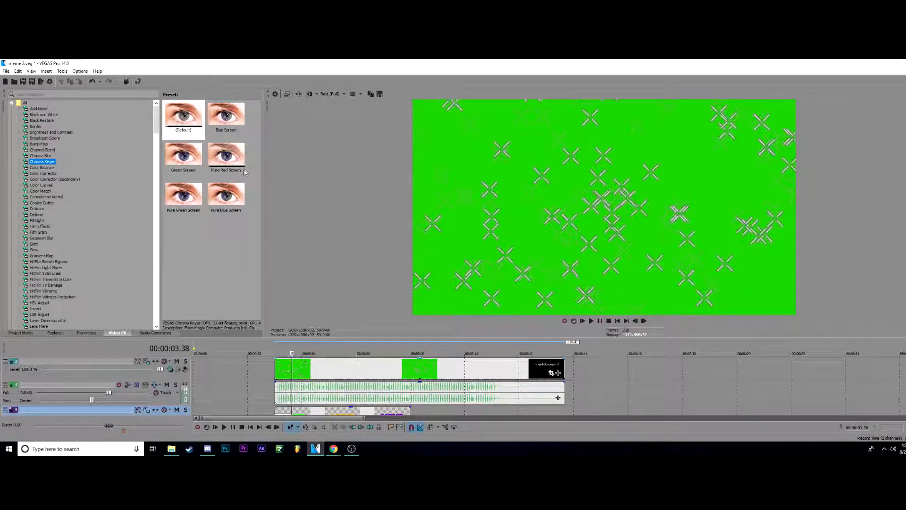
left_click_drag(181, 150, 322, 367)
left_click_drag(191, 141, 293, 312)
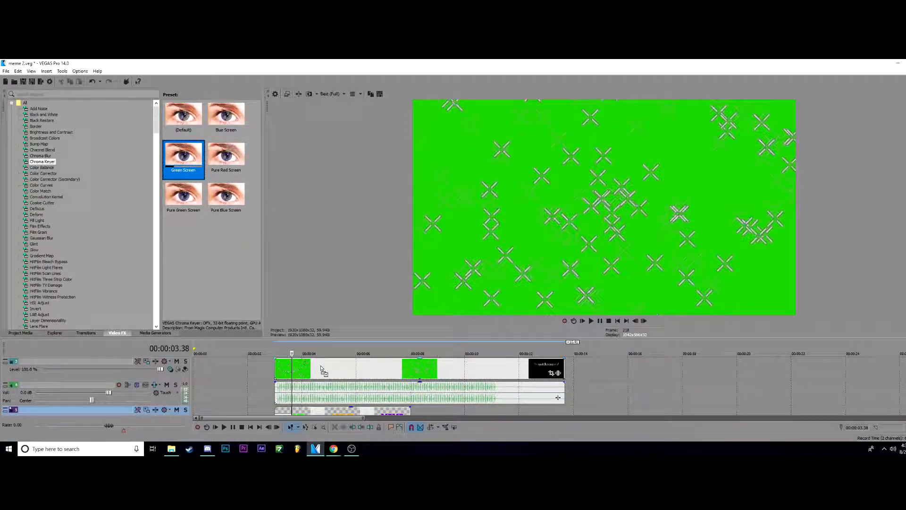
left_click_drag(322, 371, 325, 370)
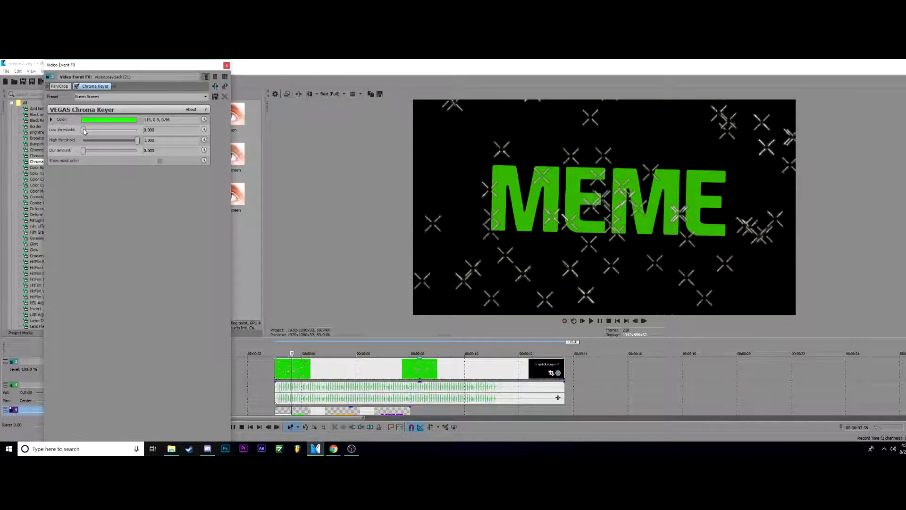
left_click_drag(83, 130, 110, 130)
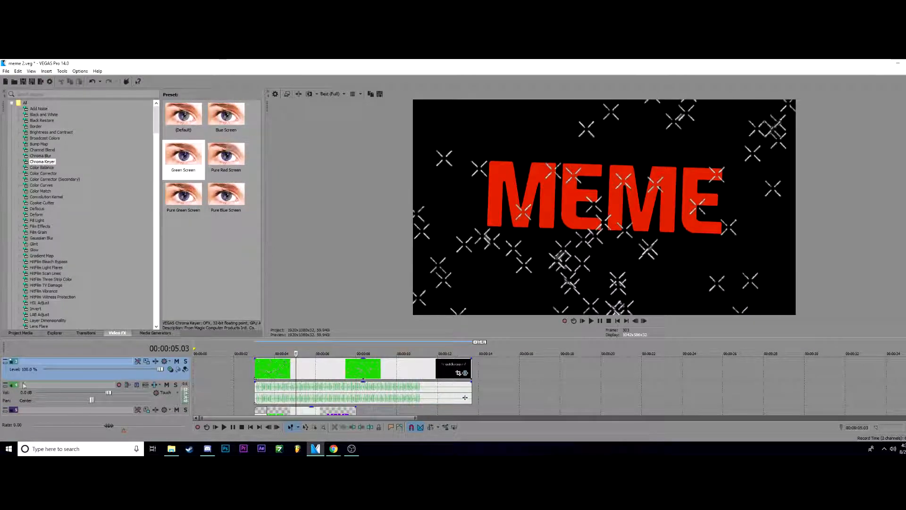
Step: Try lower and higher volume levels on the X-particle clip's audio track
left_click(19, 400)
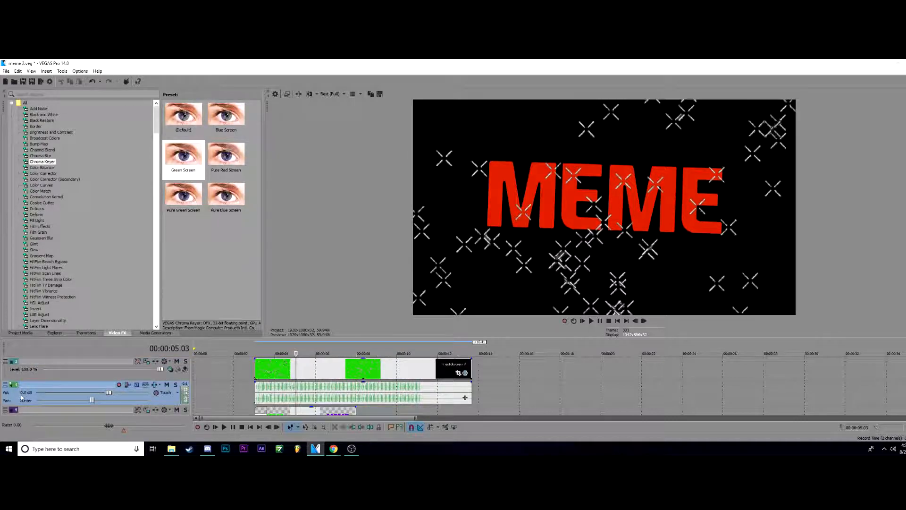
left_click_drag(108, 393, 37, 395)
left_click_drag(37, 395, 160, 390)
left_click_drag(140, 393, 113, 392)
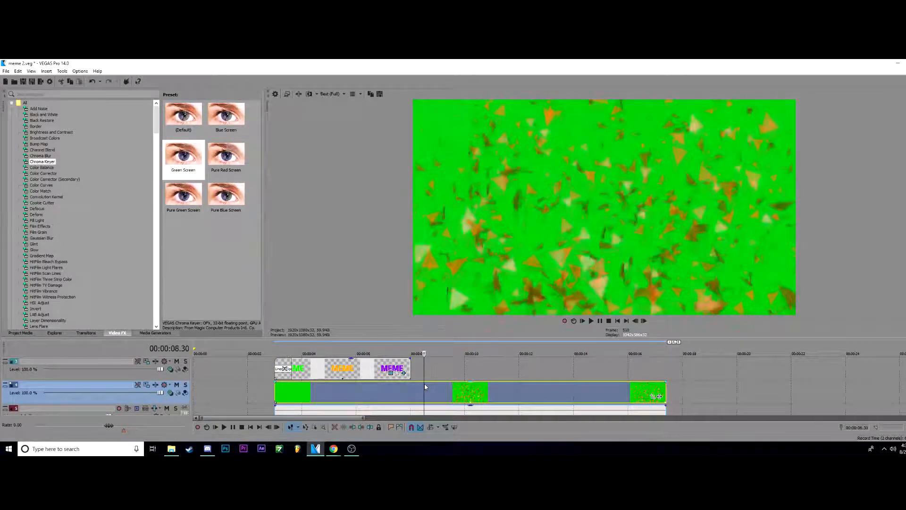
Step: Preview the orange triangle-particle clip beneath the title at several points, and apply the Chroma Keyer's Green Screen preset to it
left_click(475, 391)
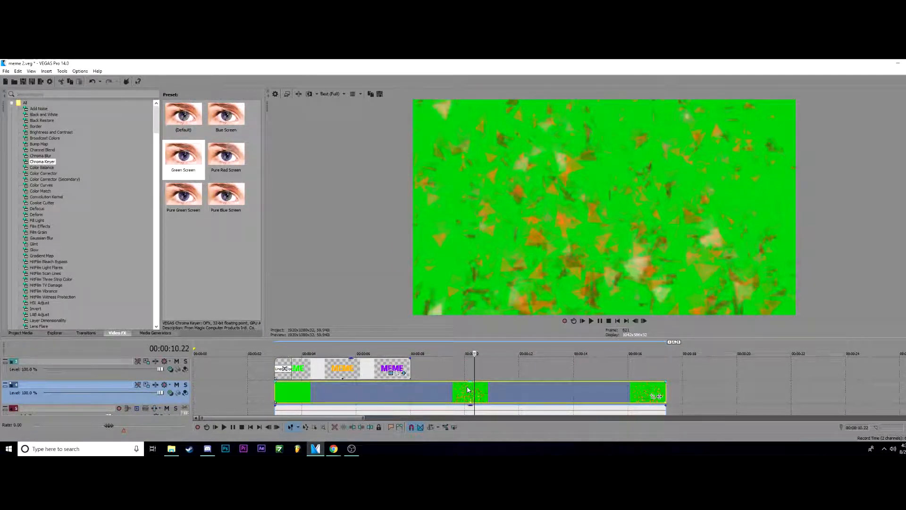
left_click(355, 390)
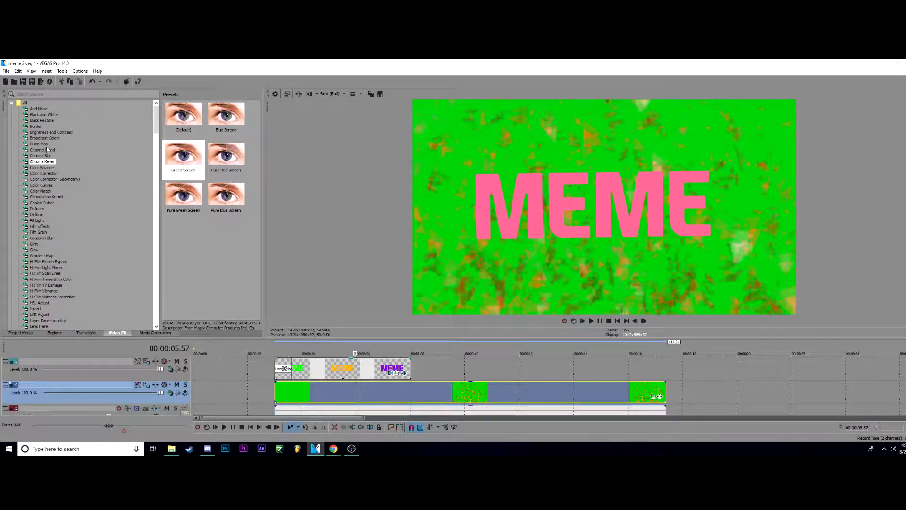
left_click_drag(184, 156, 232, 295)
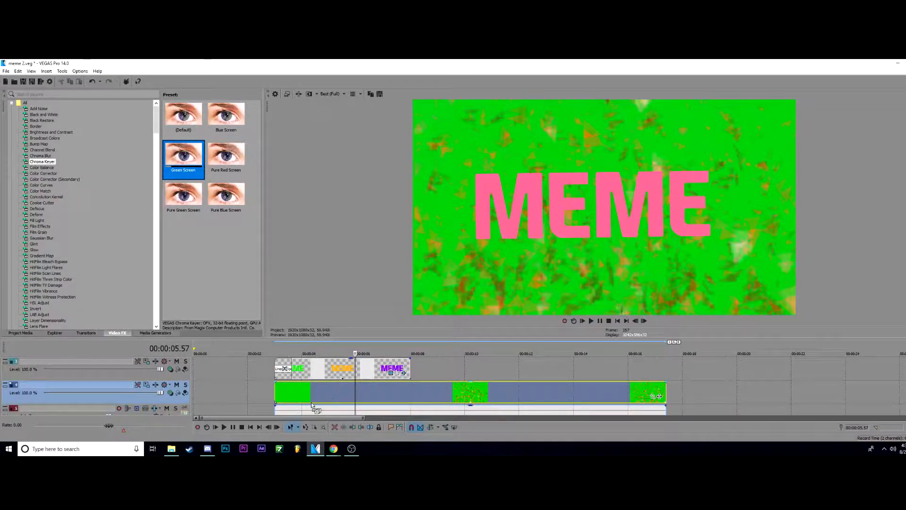
left_click_drag(323, 393, 323, 392)
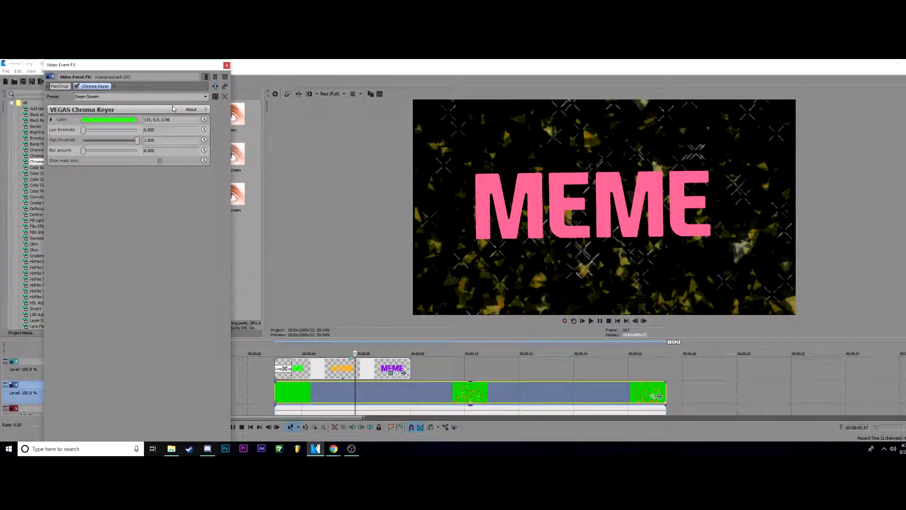
left_click(103, 121)
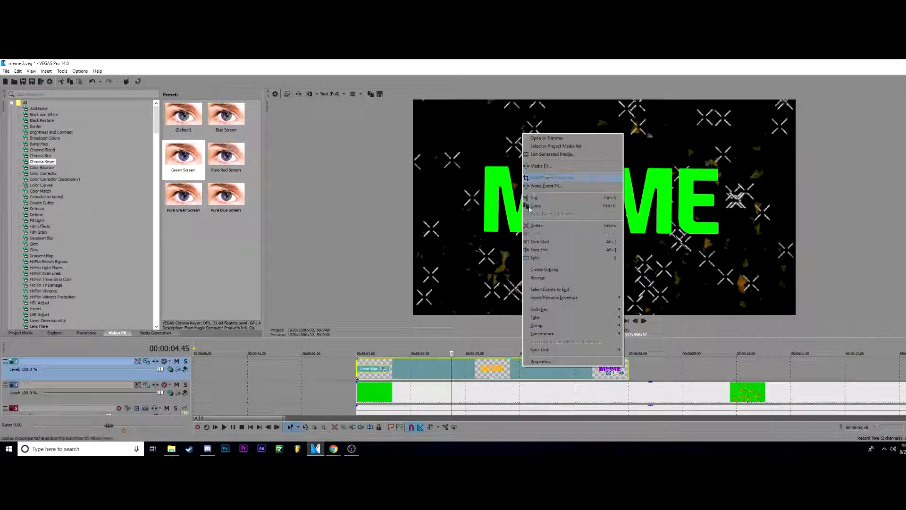
left_click(496, 366)
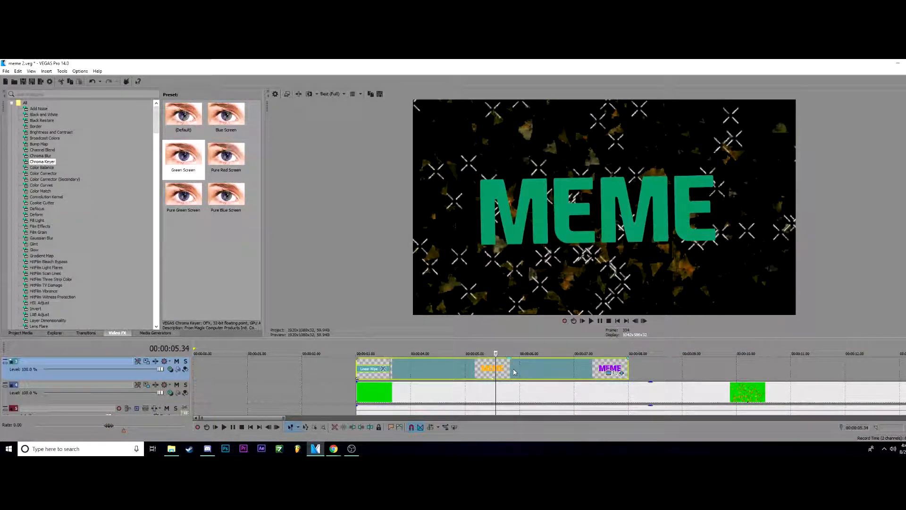
right_click(514, 372)
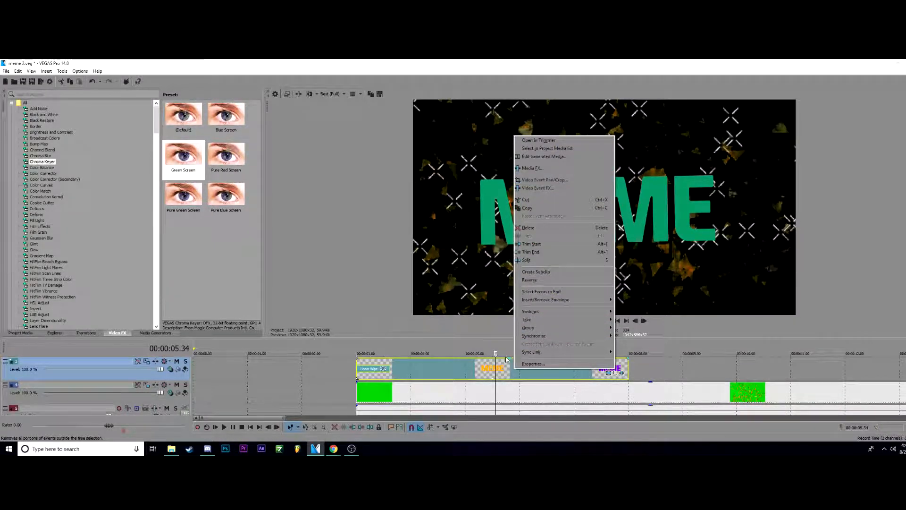
left_click(489, 365)
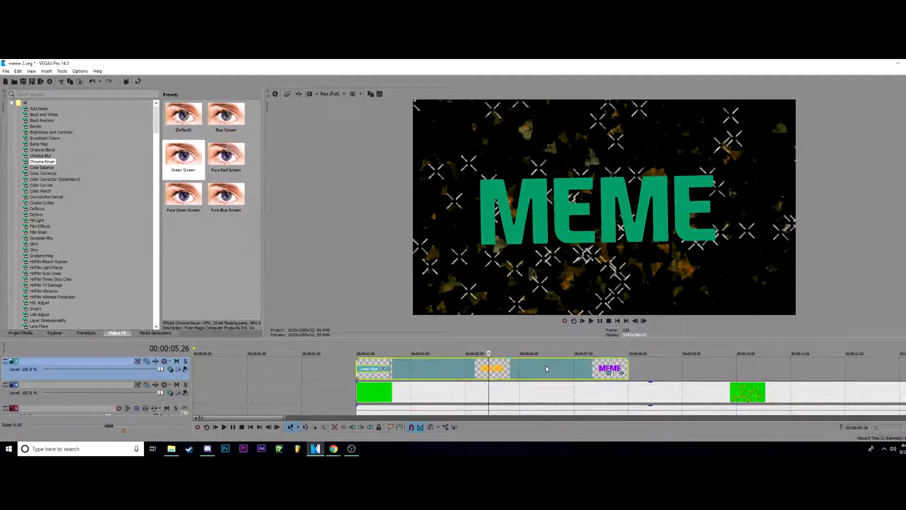
Step: Give the MEME title a white outline with a width of about 3.6
left_click(609, 373)
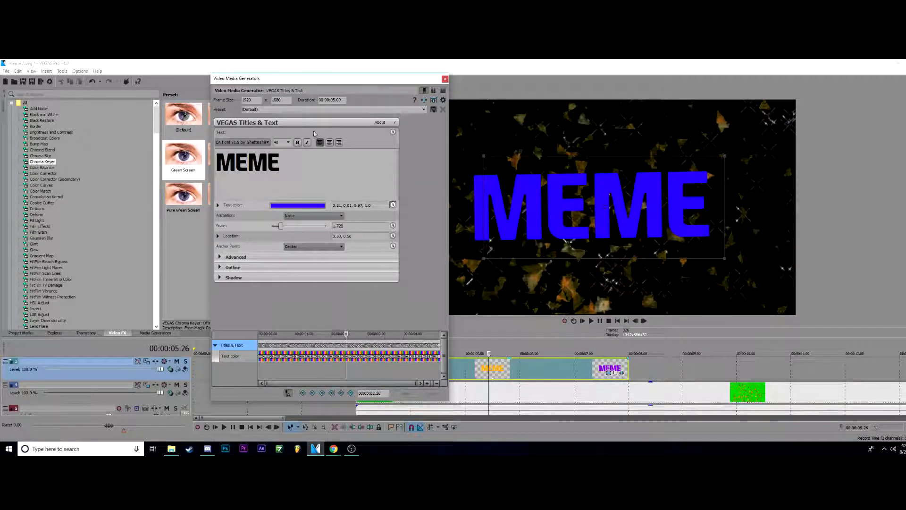
left_click(220, 267)
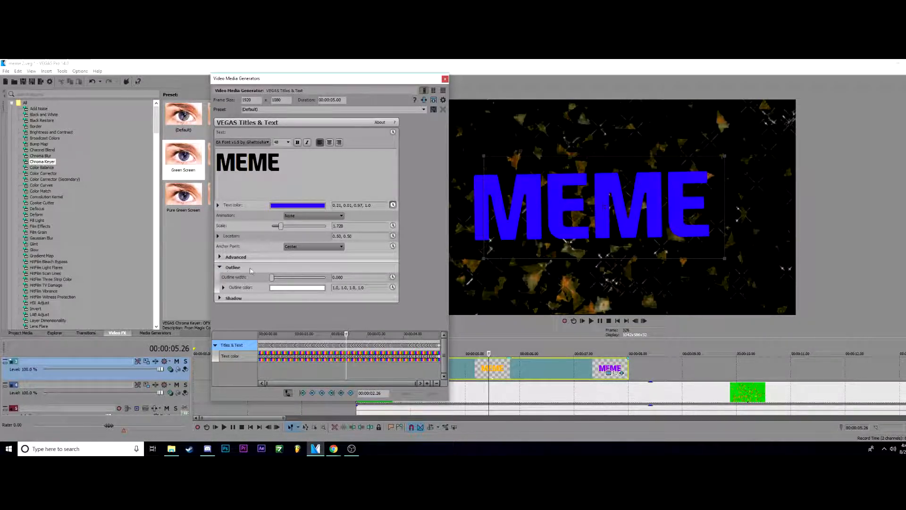
left_click_drag(275, 281, 292, 277)
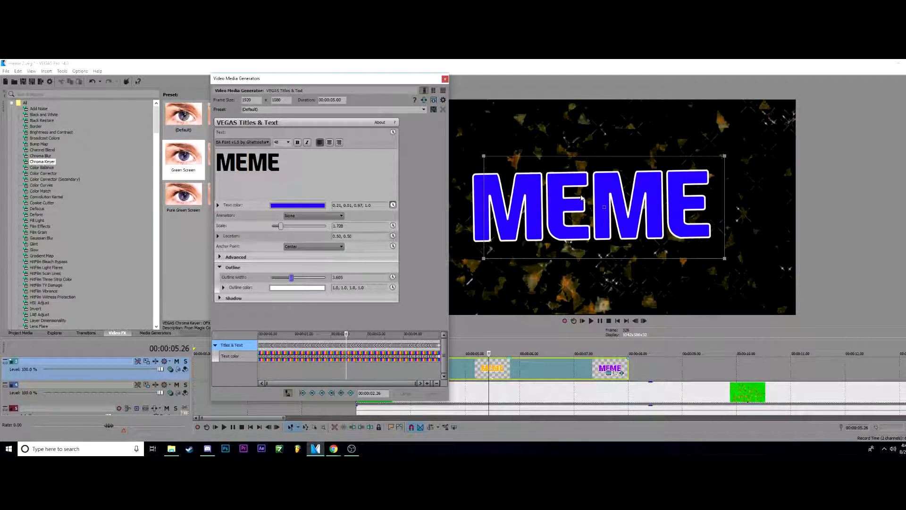
left_click(445, 78)
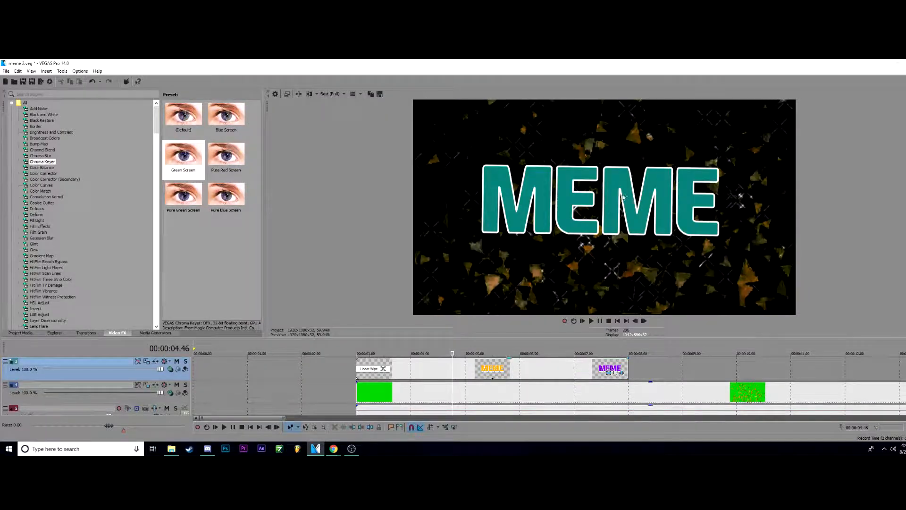
Step: Search the video effects for Glow, clear the search and browse the full effects list
left_click(54, 93)
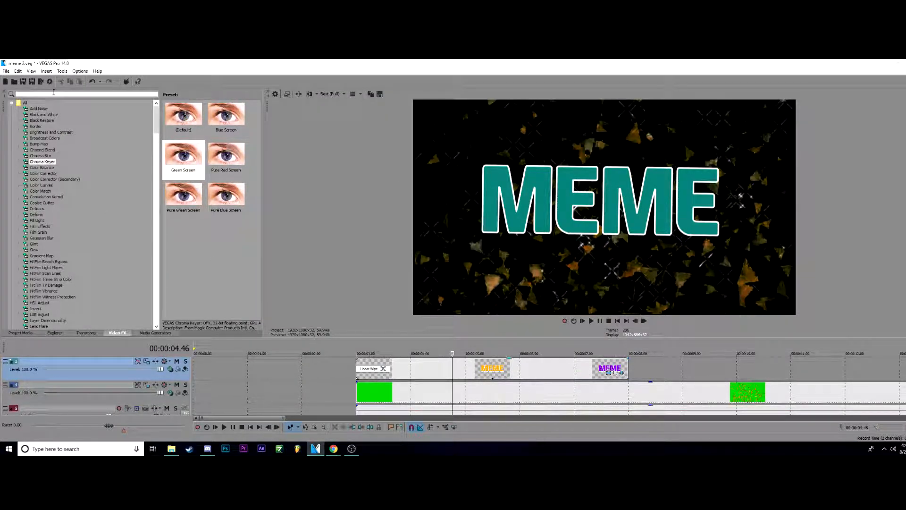
type("Glow")
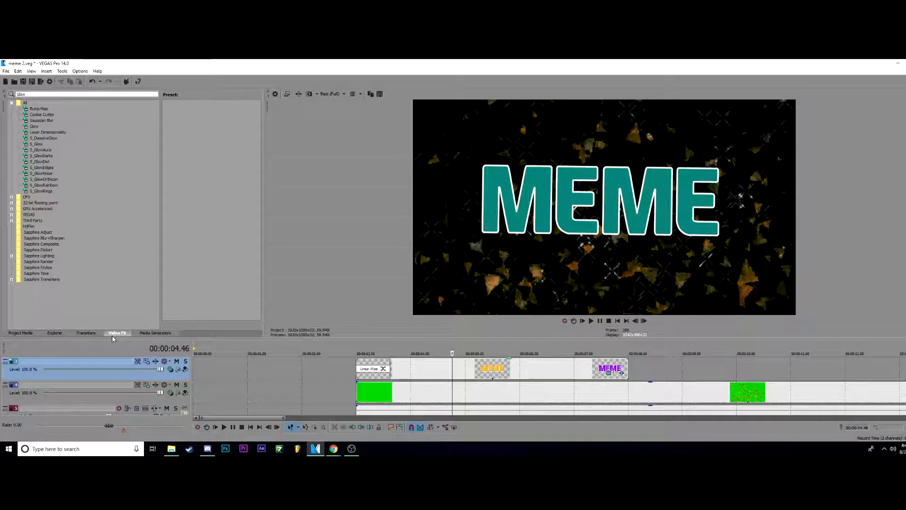
left_click(92, 334)
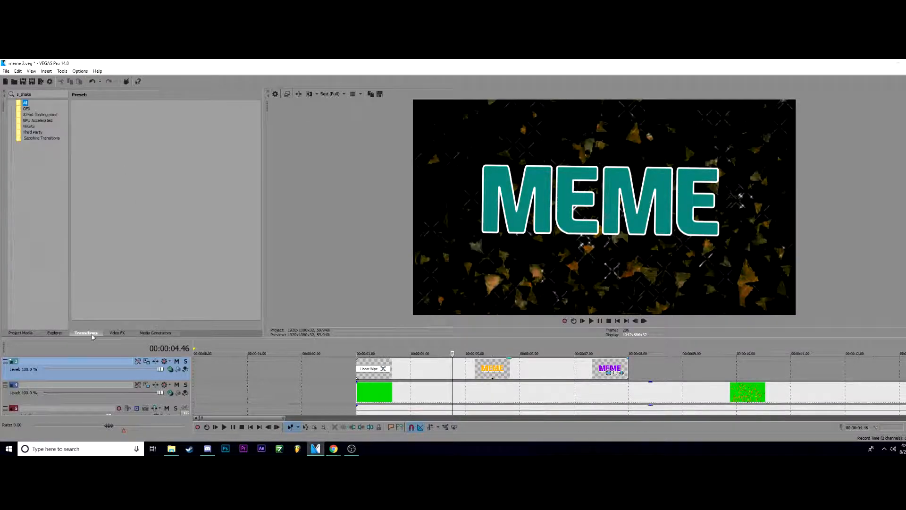
left_click(128, 334)
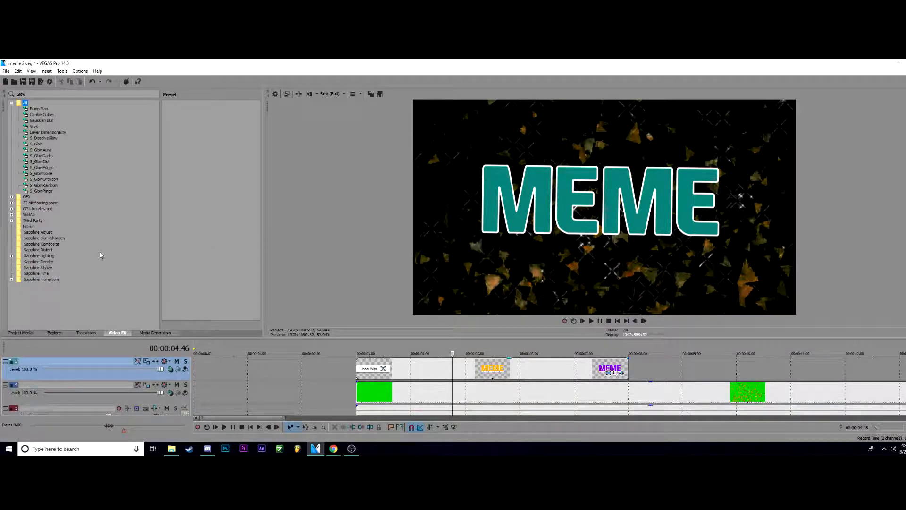
left_click(41, 95)
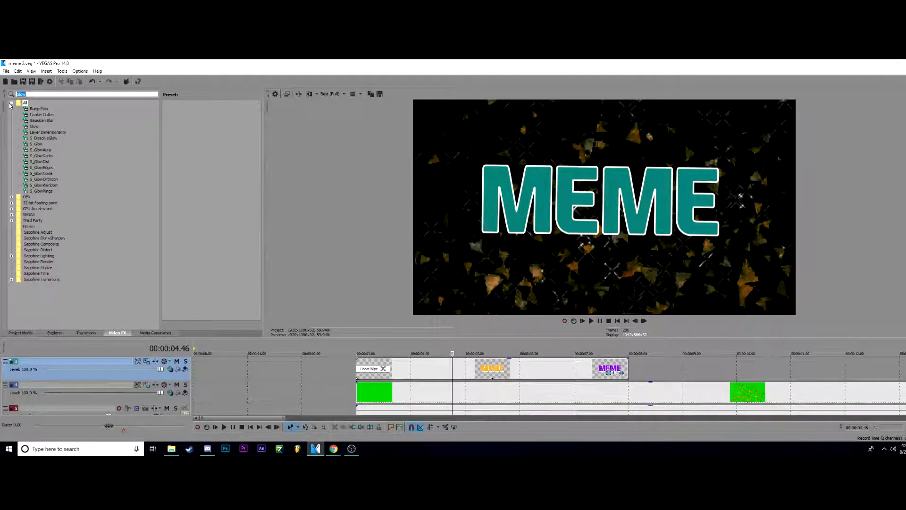
key("BackSpace")
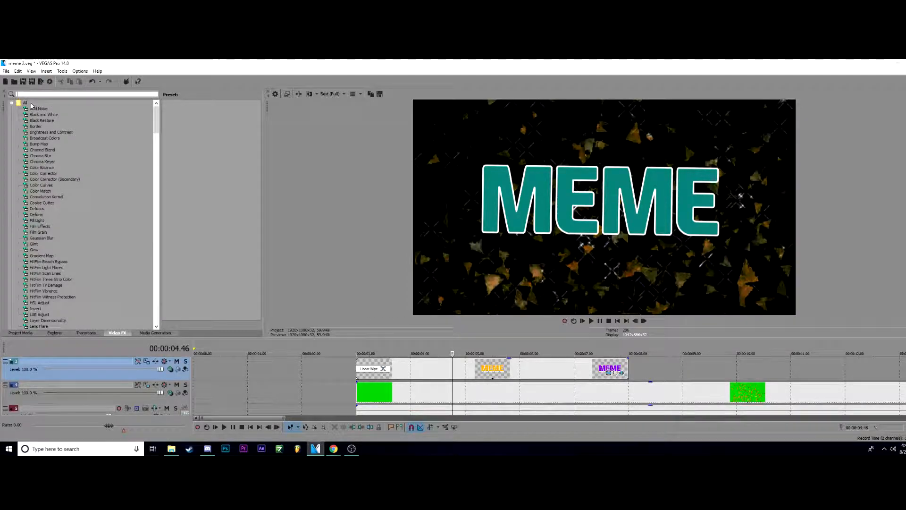
scroll(69, 179, "down", 4)
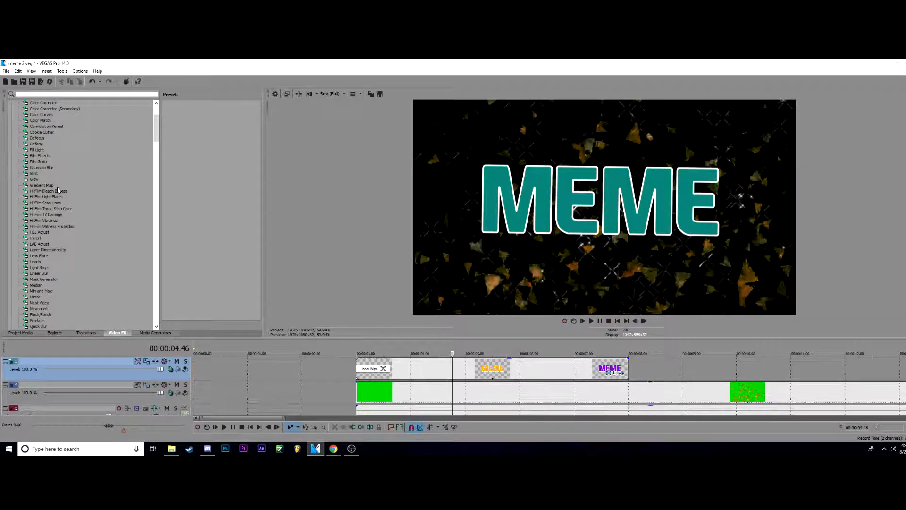
scroll(52, 180, "up", 4)
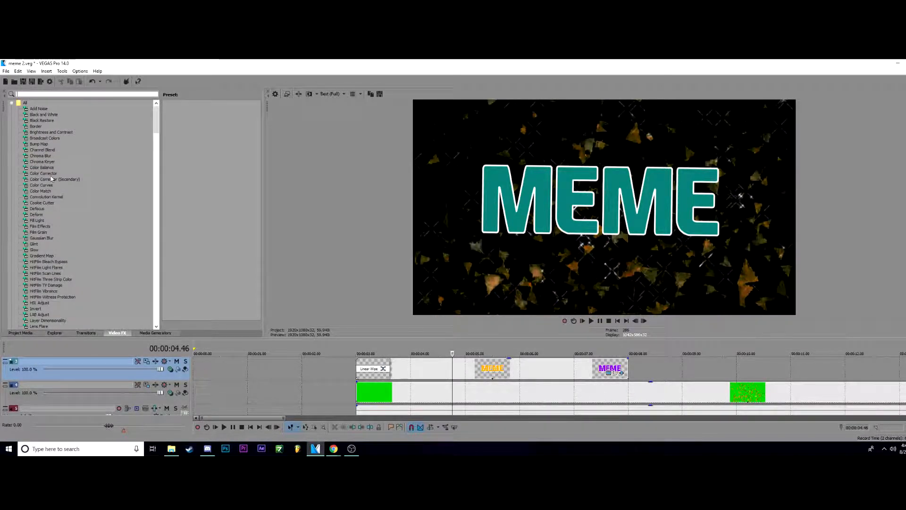
Step: Try the VEGAS Glow effect with its White Soft Glow preset on the MEME title
left_click(33, 250)
left_click_drag(183, 118, 406, 371)
left_click_drag(226, 116, 415, 365)
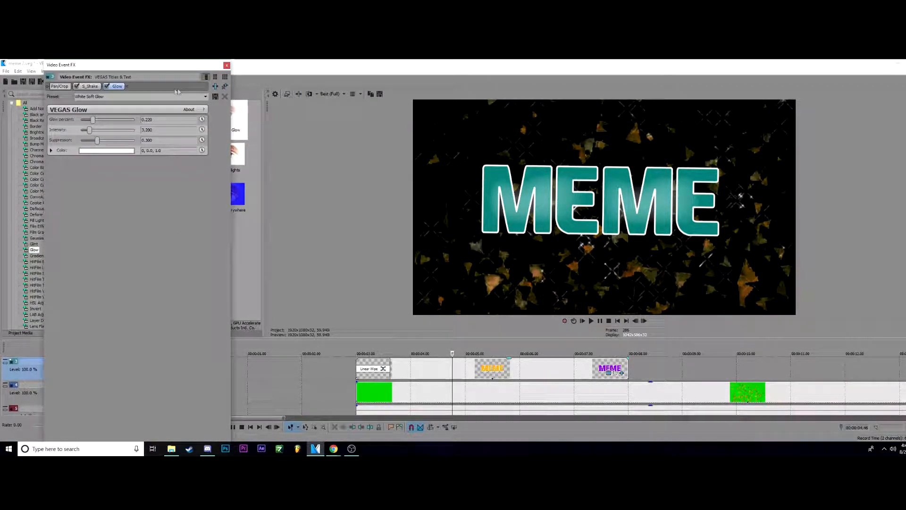
mouse_move(93, 120)
left_mouse_down()
mouse_move(81, 129)
mouse_move(97, 130)
mouse_move(95, 140)
mouse_move(80, 141)
mouse_move(150, 141)
mouse_move(78, 140)
mouse_move(94, 136)
left_mouse_up()
left_click(227, 65)
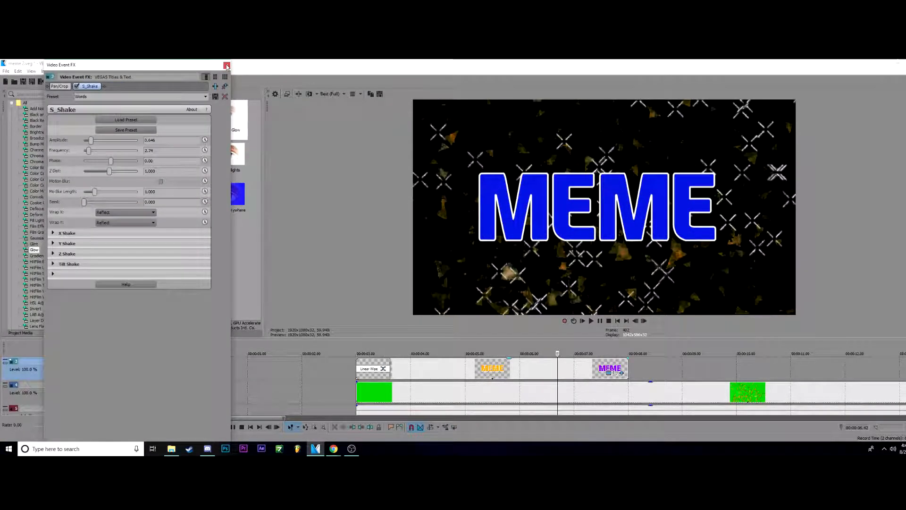
left_click(226, 65)
Step: Search the effects for s_glow, apply S_Glow's default preset to the MEME title, and preview it
left_click(46, 92)
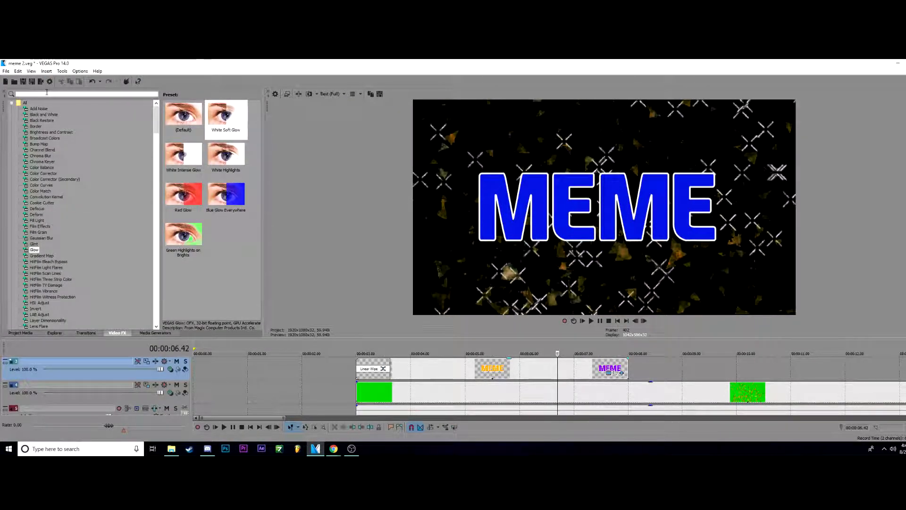
type("s_glow")
left_click(38, 109)
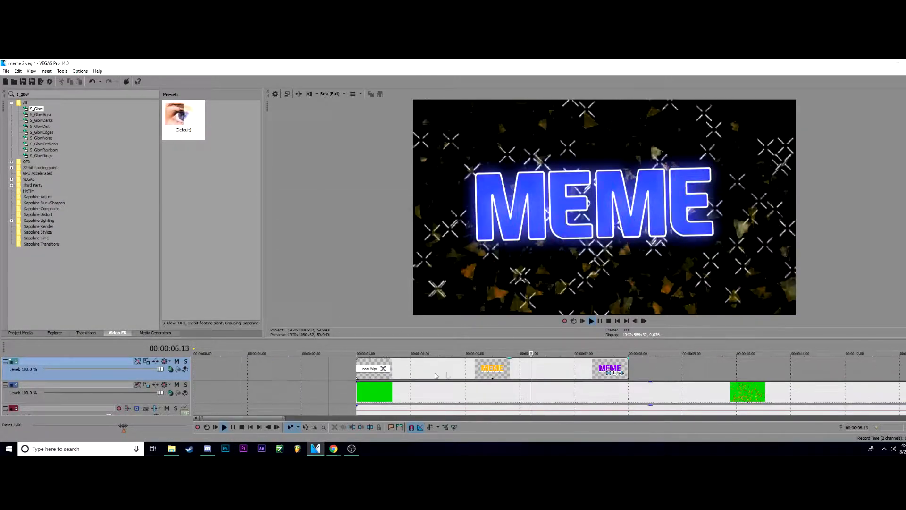
key("space")
Step: Trim the end of the green-screen particle clip beneath the title to the title's end at 00:00:08.00
left_click(626, 369)
right_click(626, 387)
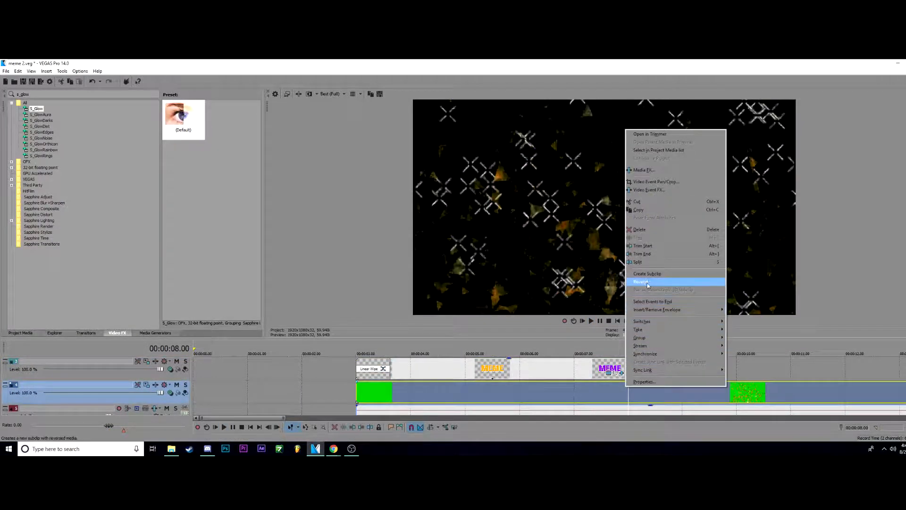
left_click(644, 255)
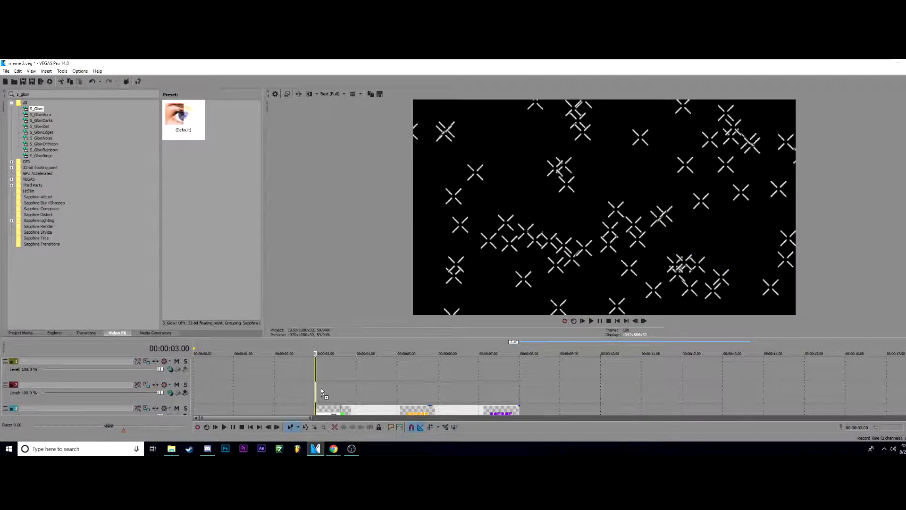
Step: Place the Shrek image on the track above the MEME title, starting at 00:00:03.00, and preview it
left_click_drag(321, 388, 322, 388)
key("space")
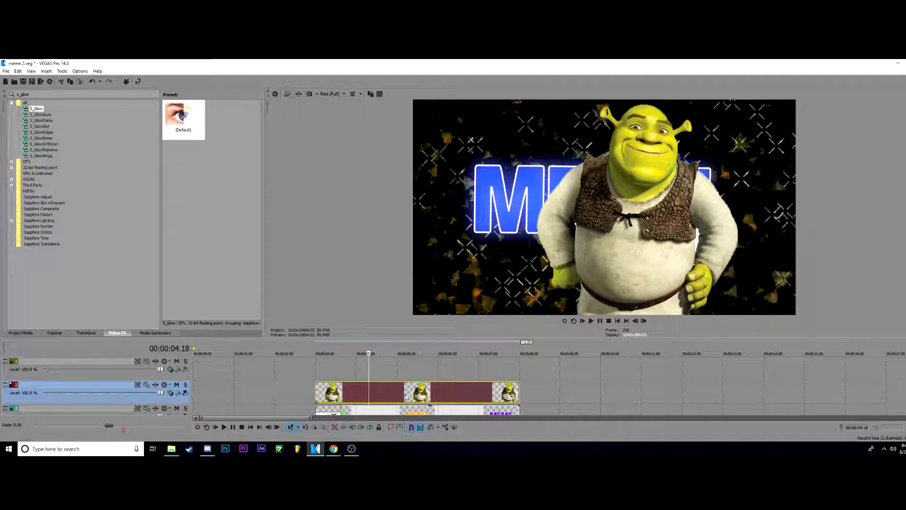
key("space")
key("space")
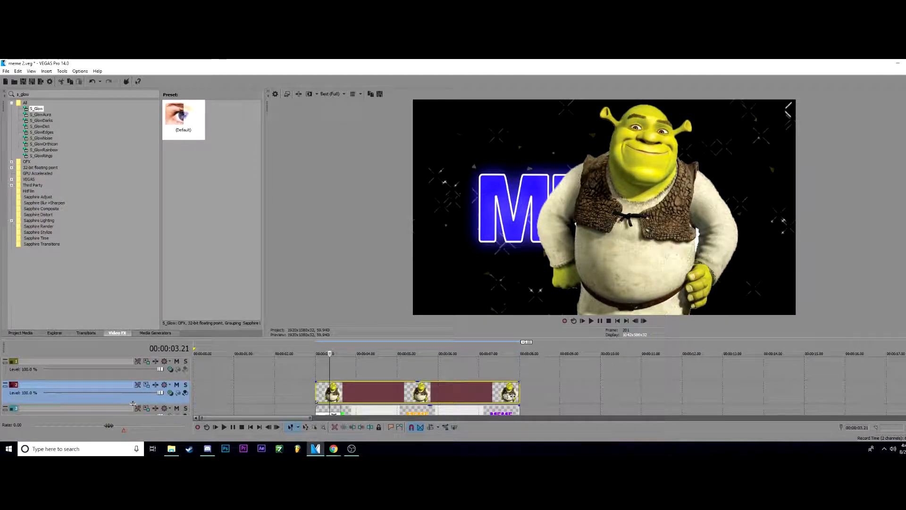
Step: Swap the tracks of the Shrek image and the MEME title so the title sits in front, and check the result
left_click(397, 413)
left_click_drag(397, 390, 398, 390)
left_click_drag(452, 396, 452, 412)
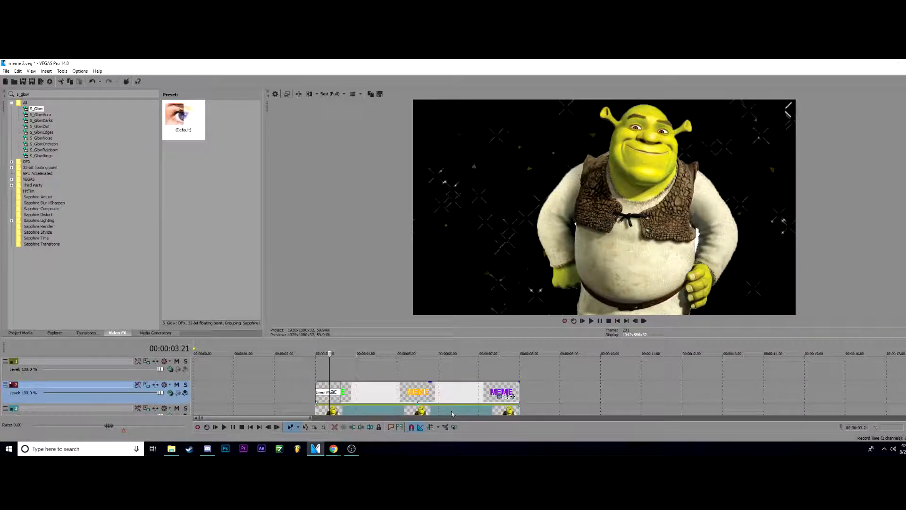
left_click(390, 394)
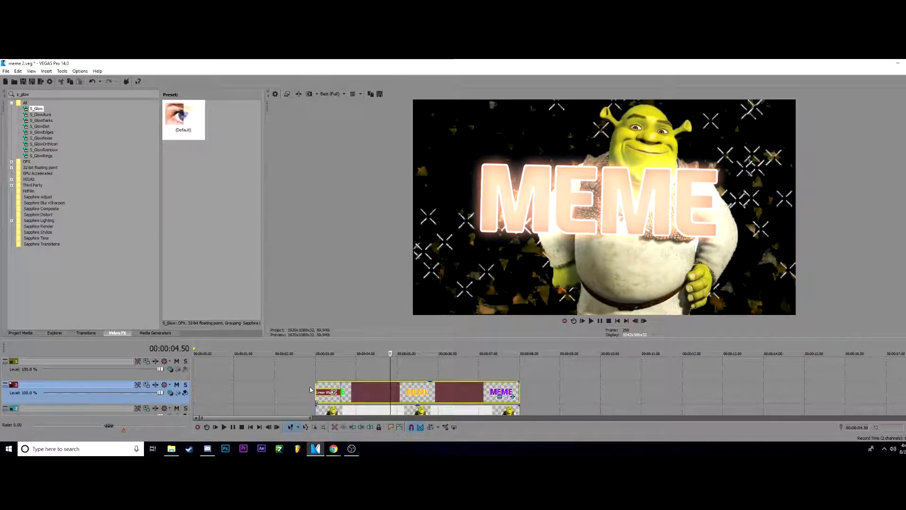
left_click(316, 389)
left_click(346, 410)
left_click(442, 393)
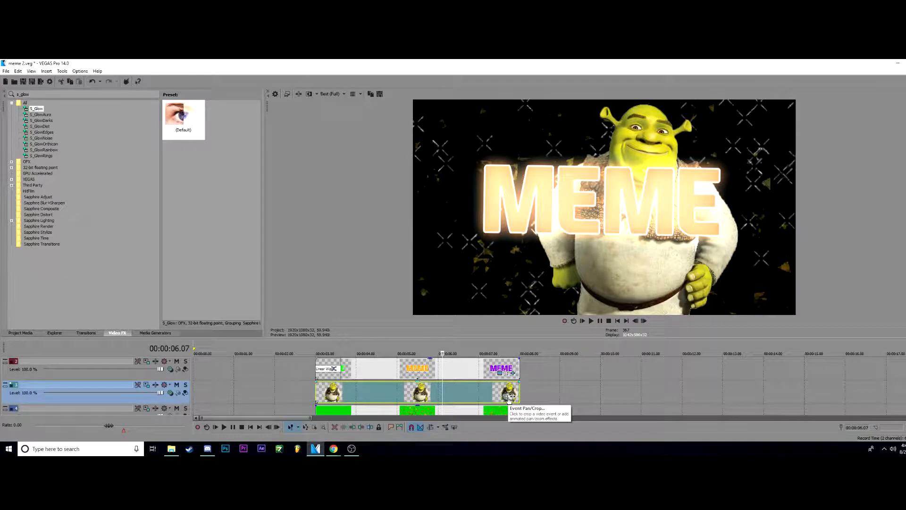
Step: In the Shrek image's Pan/Crop, match the output aspect and shift the image below the frame at its start
left_click(509, 399)
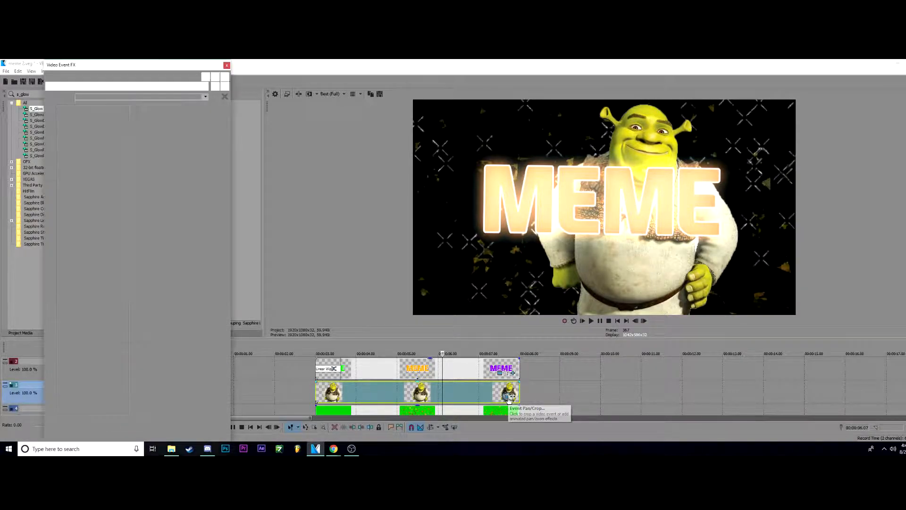
left_click(102, 426)
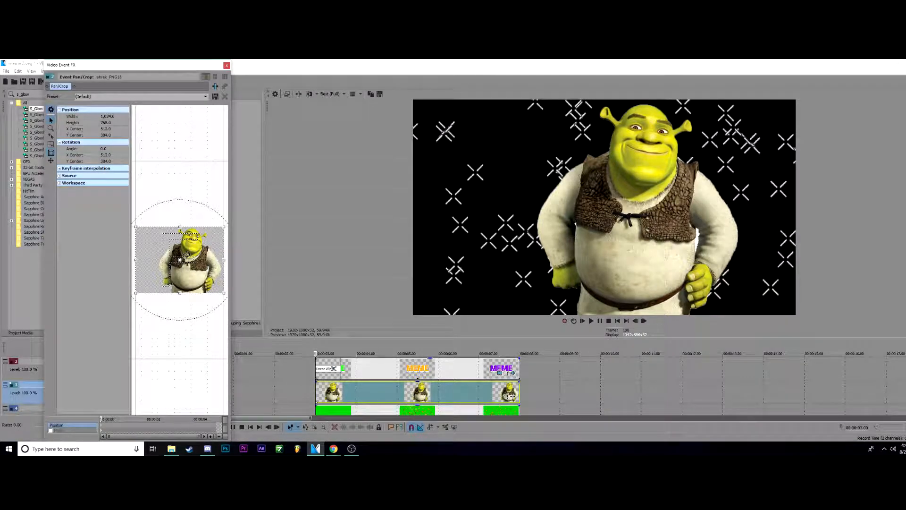
right_click(199, 273)
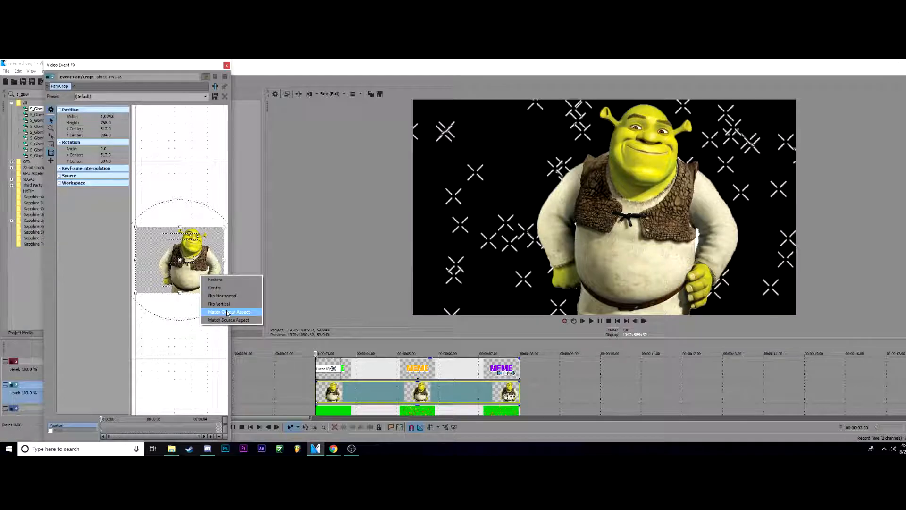
left_click(228, 312)
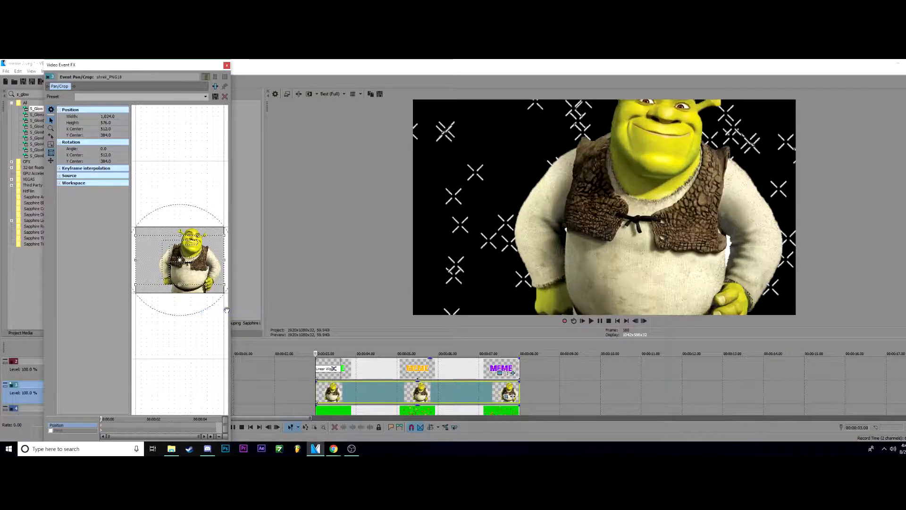
left_click_drag(201, 272, 190, 205)
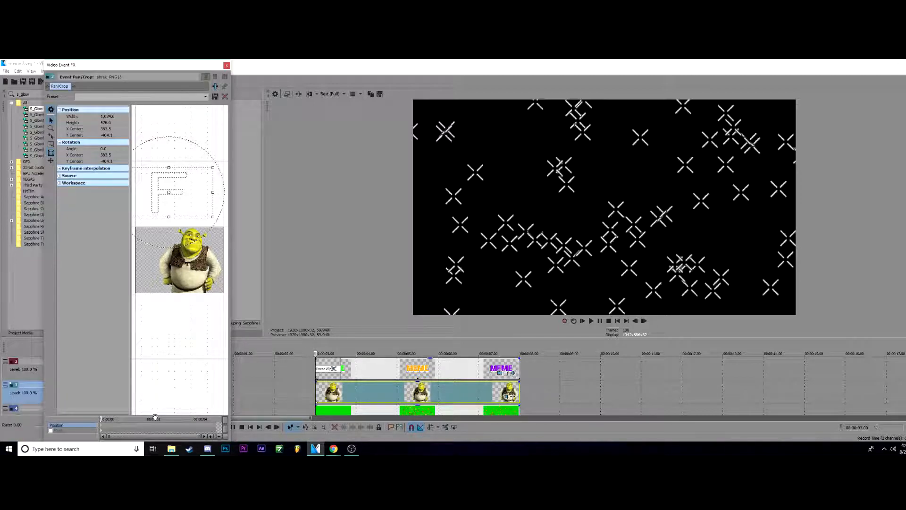
Step: At 00:00:05.42, keyframe the Shrek image's Pan/Crop back into view behind the title, with the X center at 383.5
left_click(163, 427)
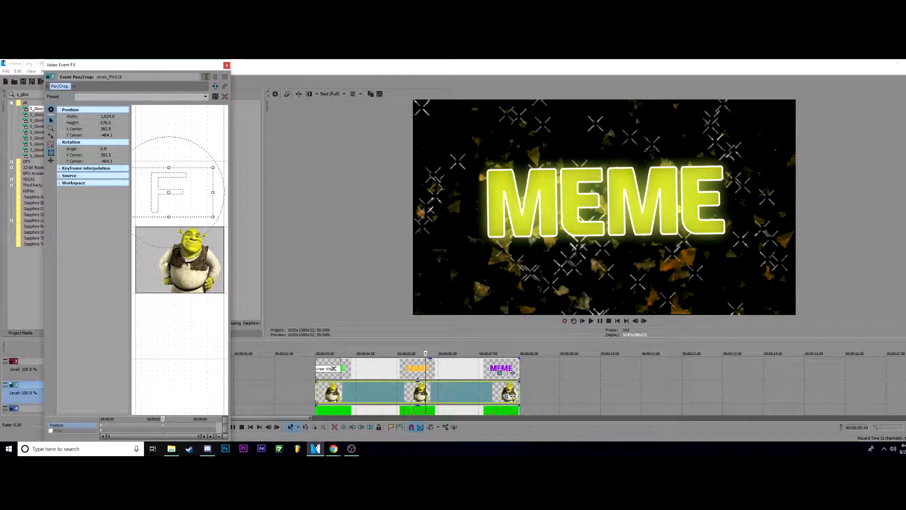
left_click_drag(196, 227, 200, 194)
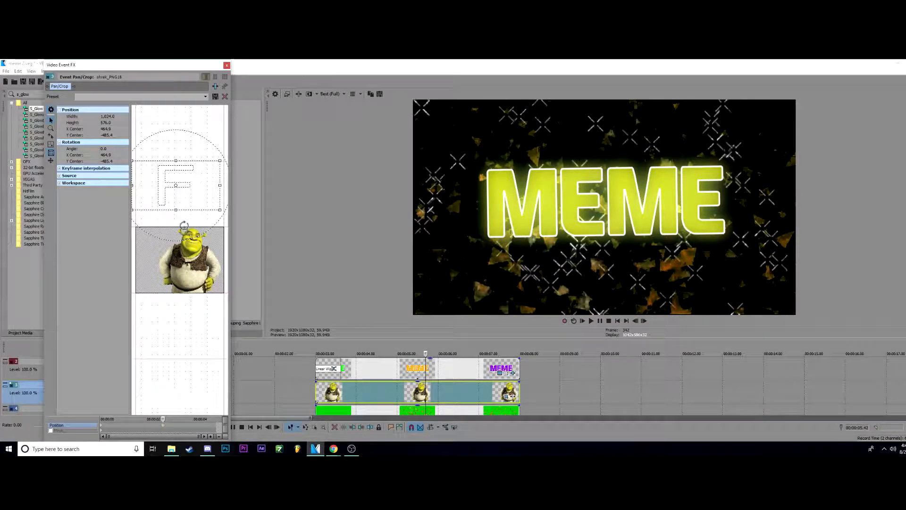
left_click_drag(205, 189, 199, 253)
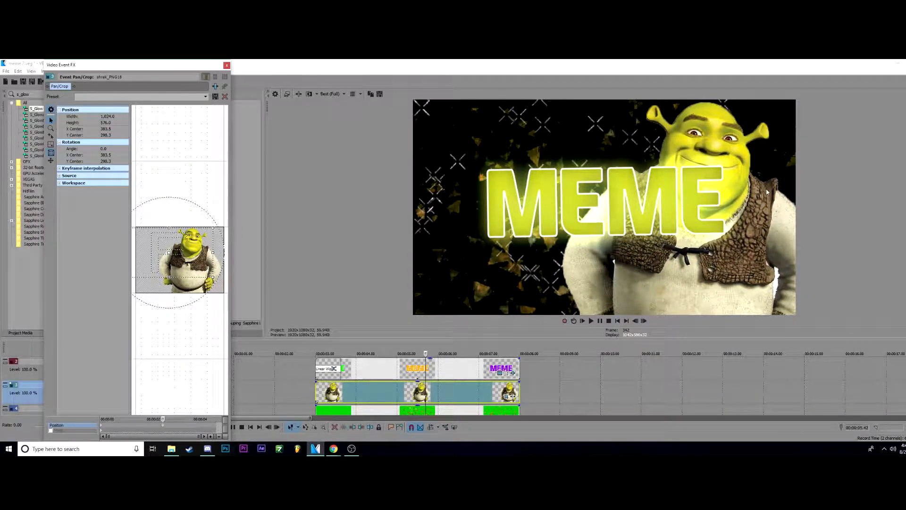
left_click(227, 66)
Step: Play back the composition from before the title to check the Shrek image's upward slide
left_click(307, 386)
key("space")
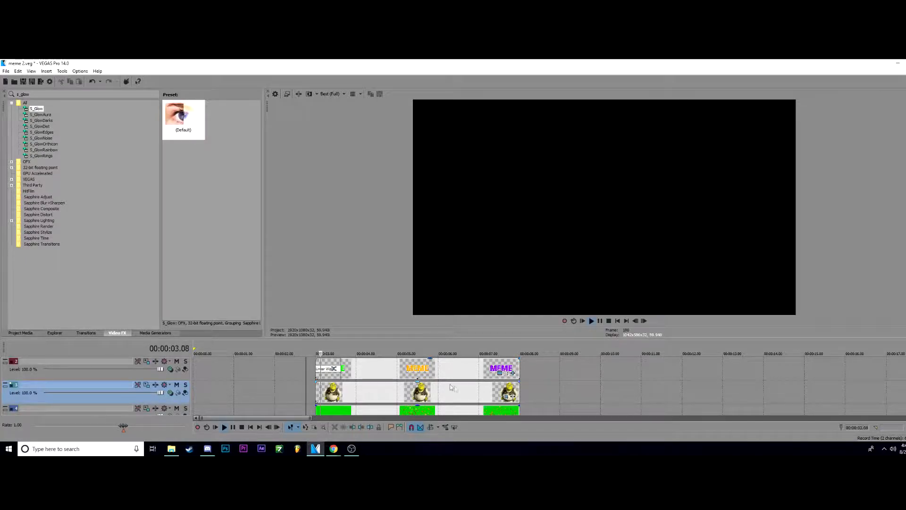
scroll(464, 388, "up", 3)
scroll(464, 388, "down", 2)
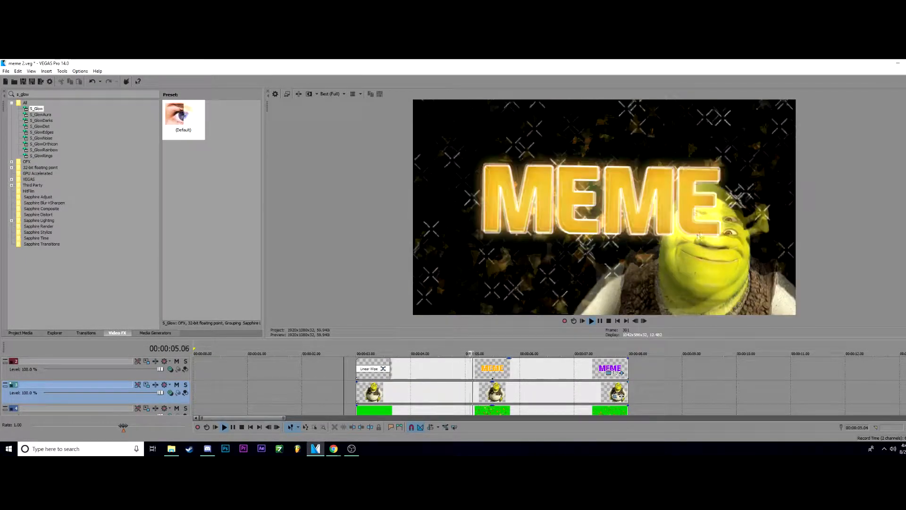
key("Return")
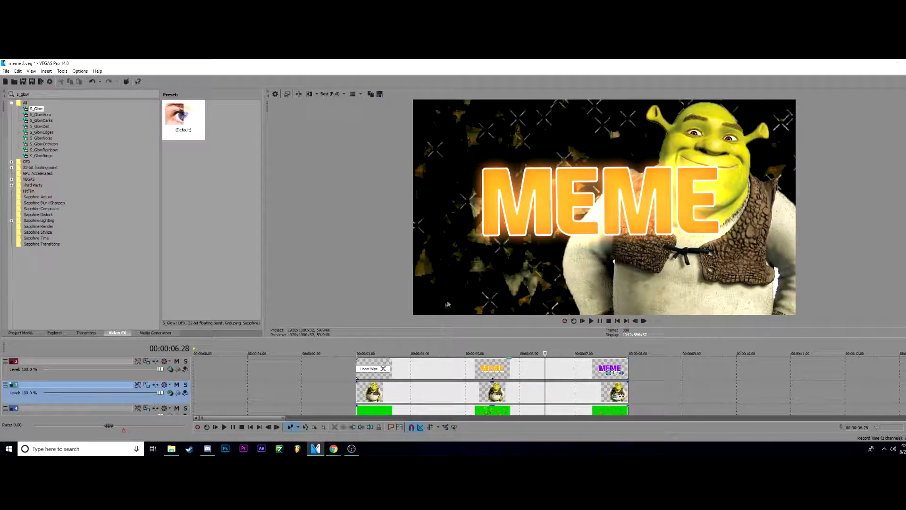
left_click(362, 389)
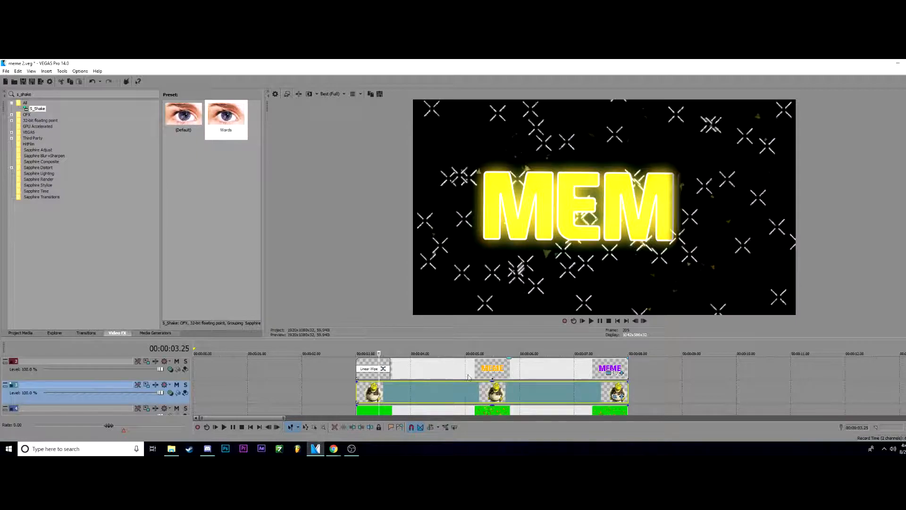
Step: Check the Shrek image behind the MEME title at several moments, playing the composition back from just before the title
left_click(463, 375)
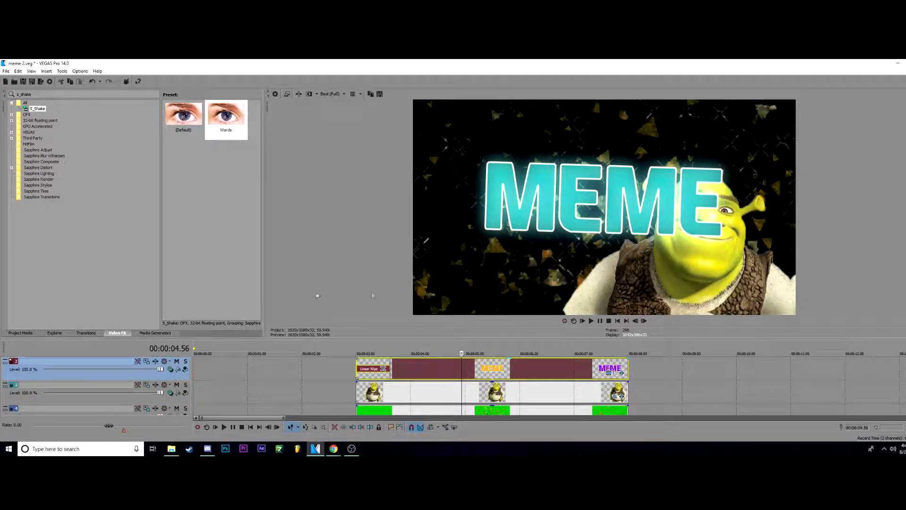
left_click(441, 393)
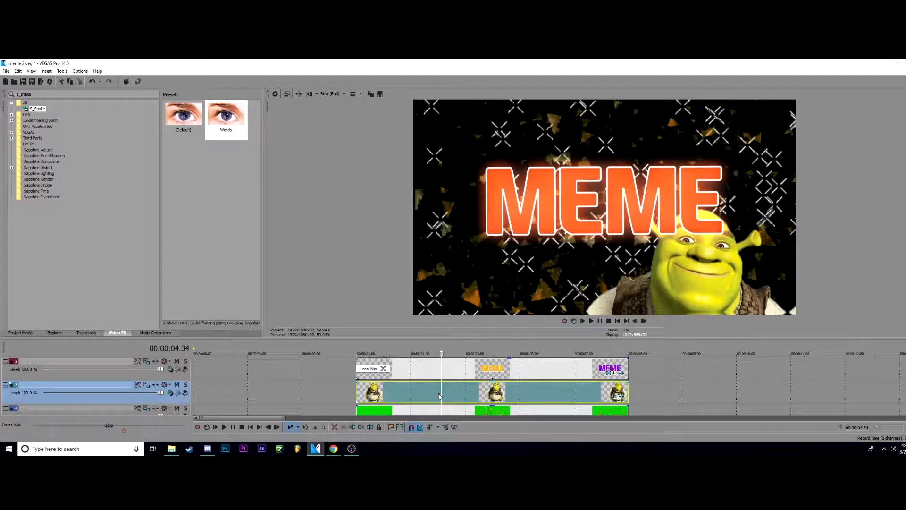
left_click(340, 396)
key("space")
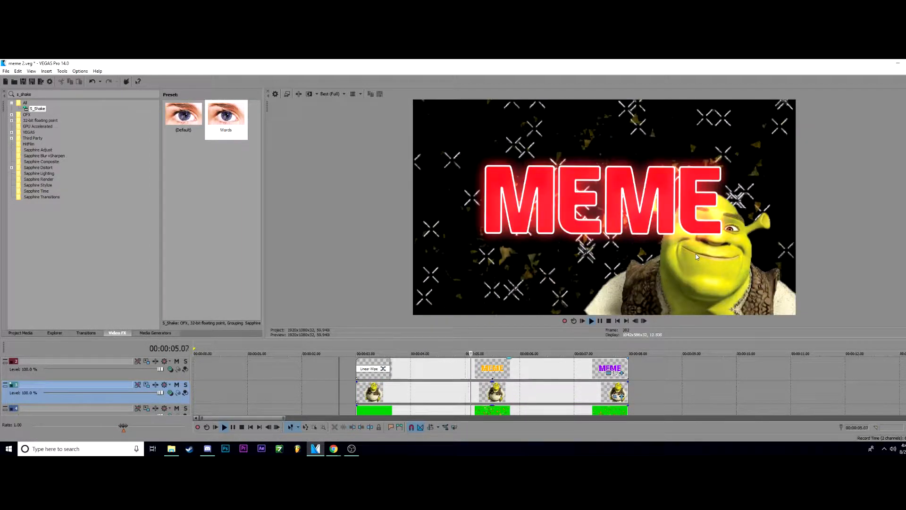
key("Return")
key("space")
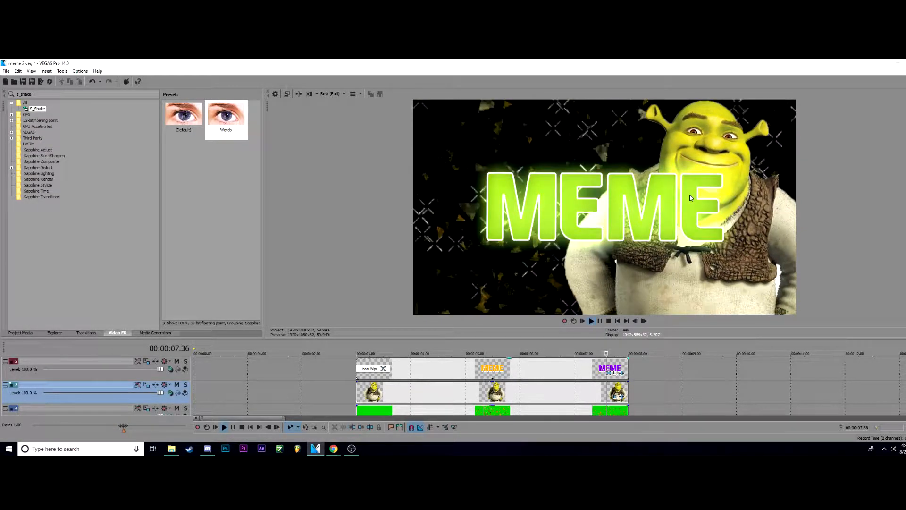
key("Return")
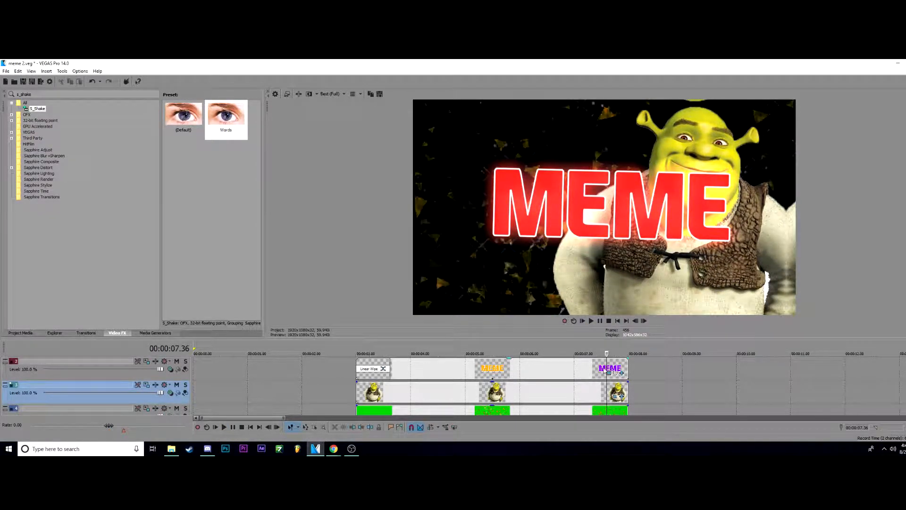
Step: Apply the Color Corrector (Secondary) effect with its Default preset to the Shrek image event
left_click(471, 390)
left_click(494, 392)
left_click(546, 391)
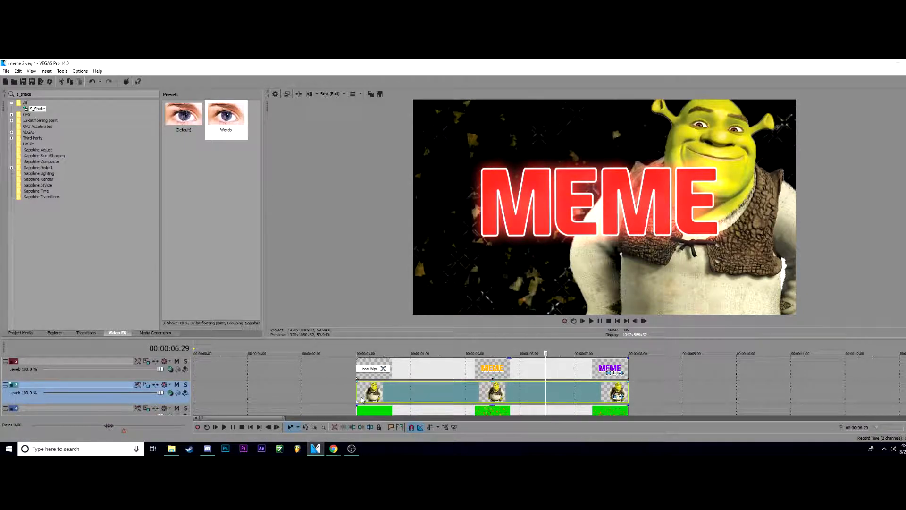
left_click(500, 392)
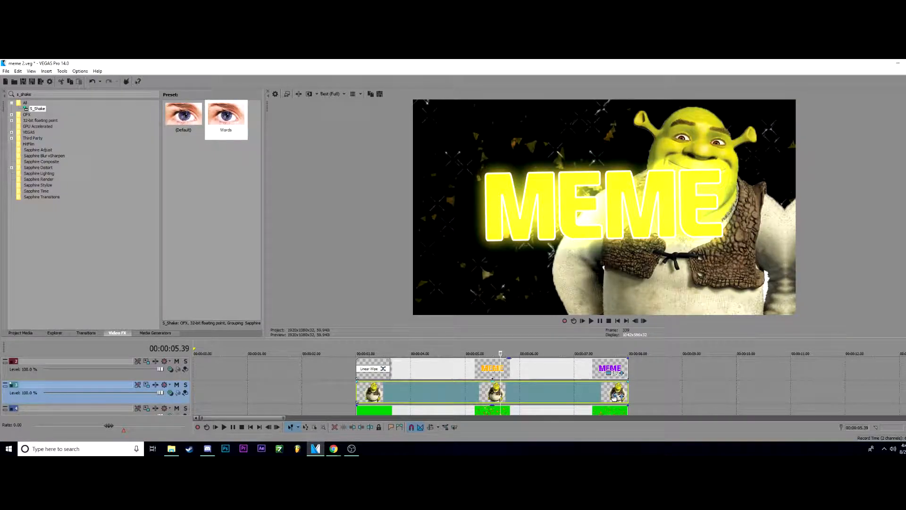
left_click(20, 94)
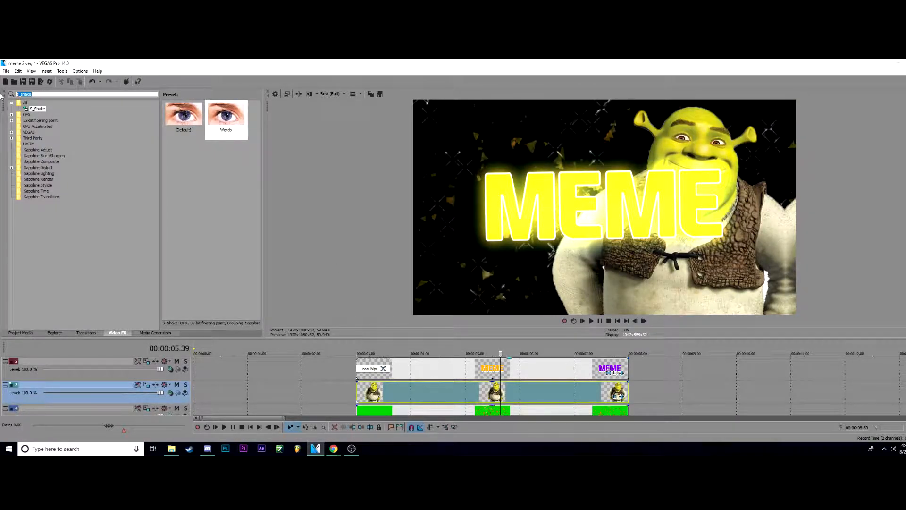
key("BackSpace")
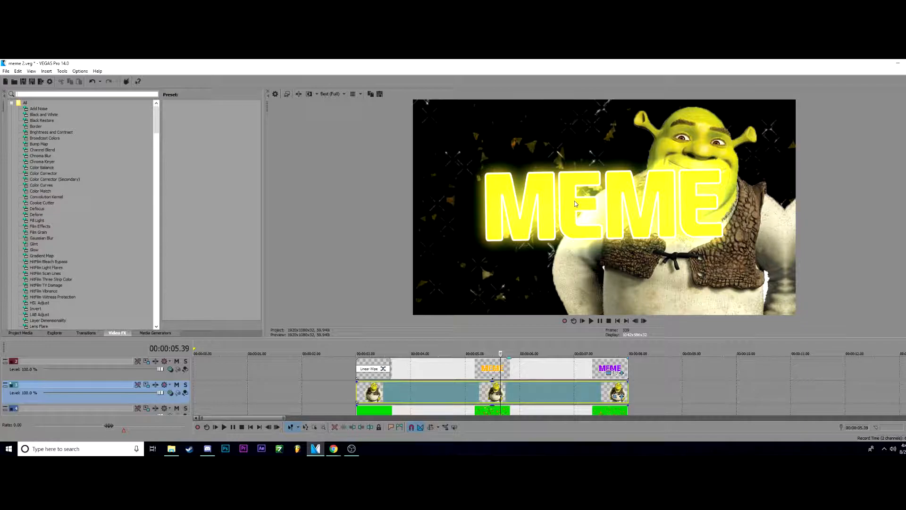
left_click(61, 181)
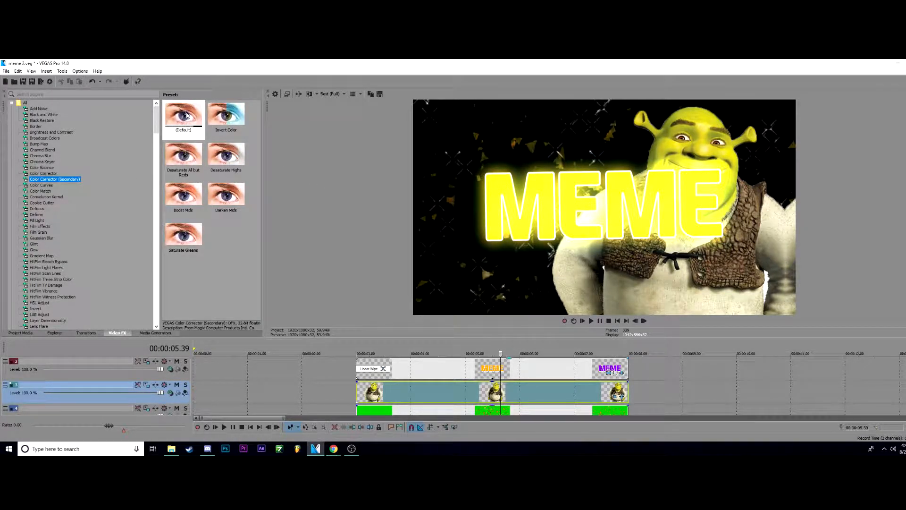
left_click_drag(186, 114, 294, 183)
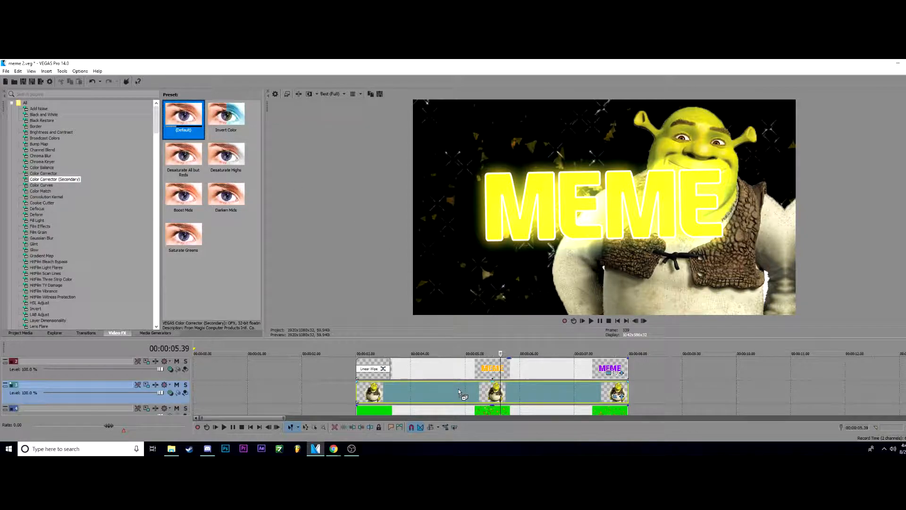
left_click_drag(461, 393, 461, 392)
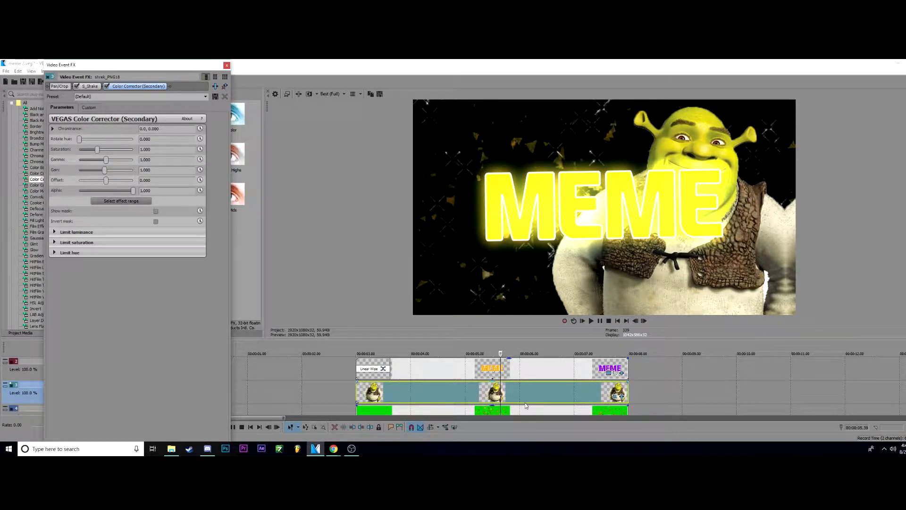
Step: Enable keyframing for the Shrek image's Rotate hue and set it to 360 at the start of the event
left_click(201, 139)
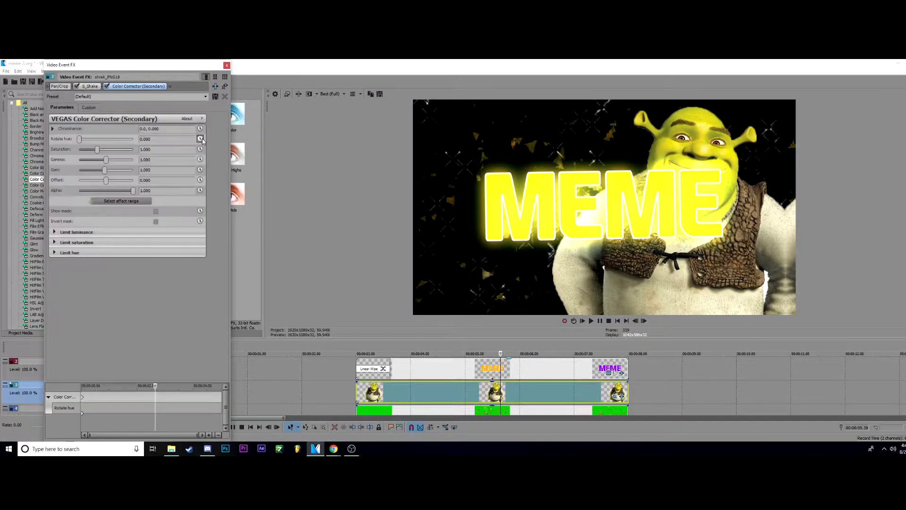
left_click(83, 397)
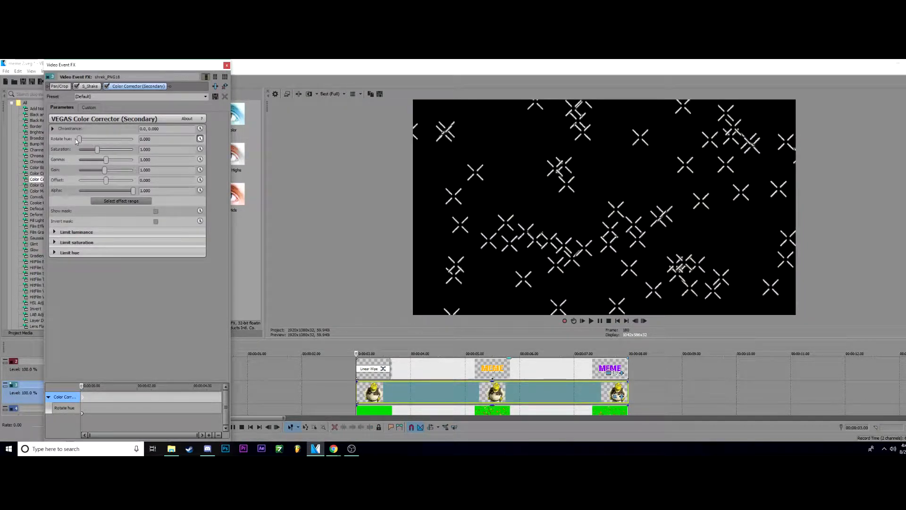
left_click_drag(78, 140, 147, 138)
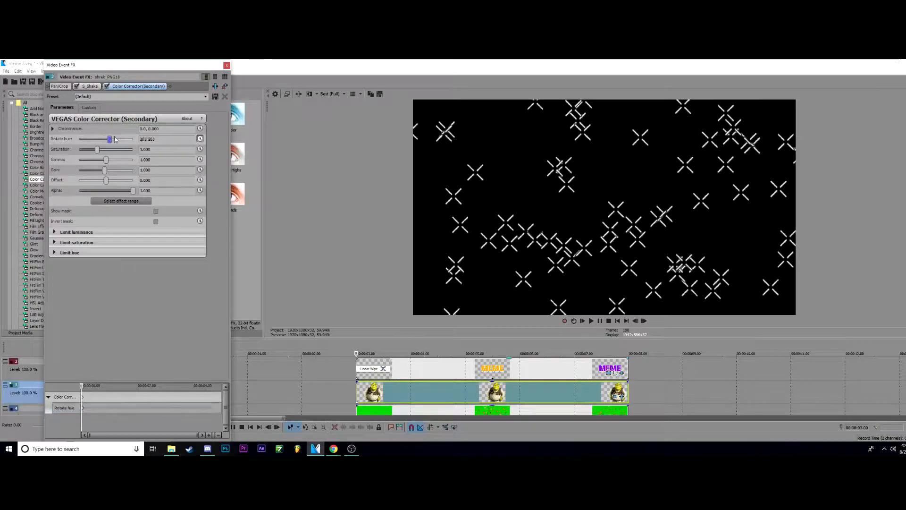
Step: Add further Rotate hue keyframes at successive points along the Shrek event, alternating the value between 0, 360 and 0
left_click(93, 395)
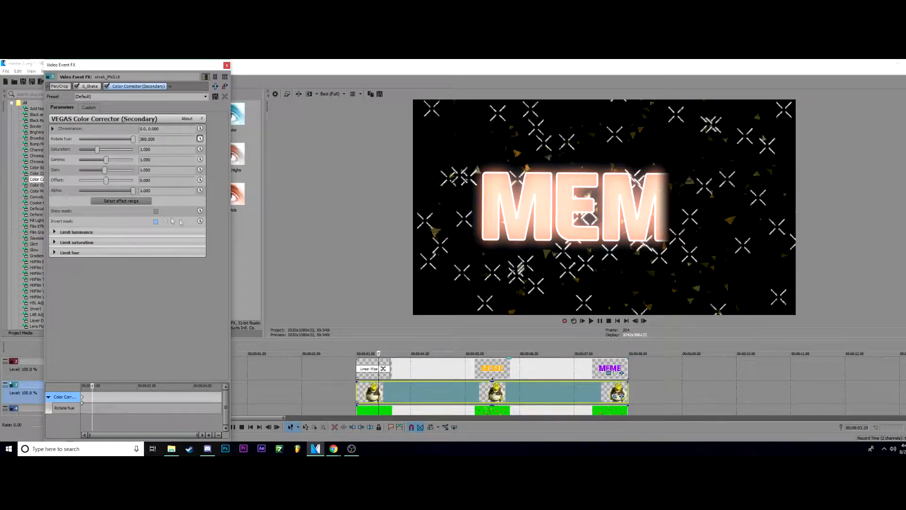
left_click_drag(133, 139, 79, 140)
left_click(103, 395)
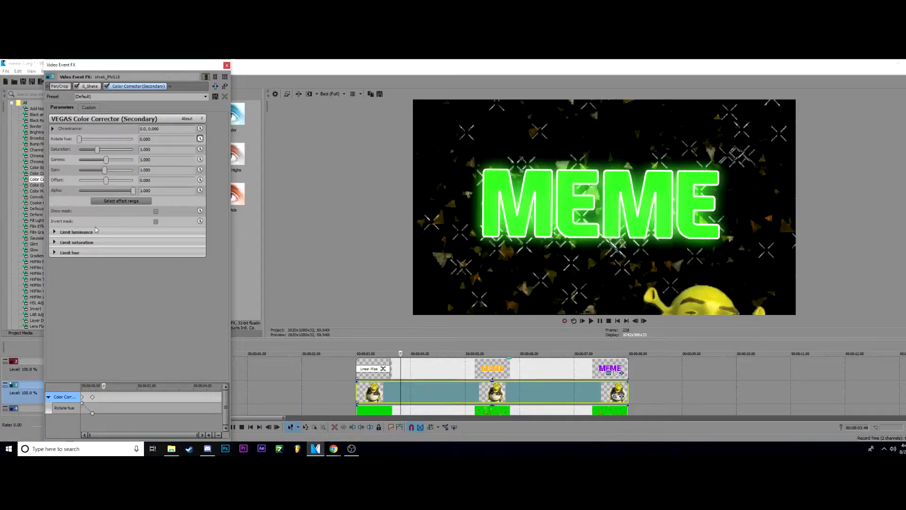
left_click_drag(80, 140, 144, 141)
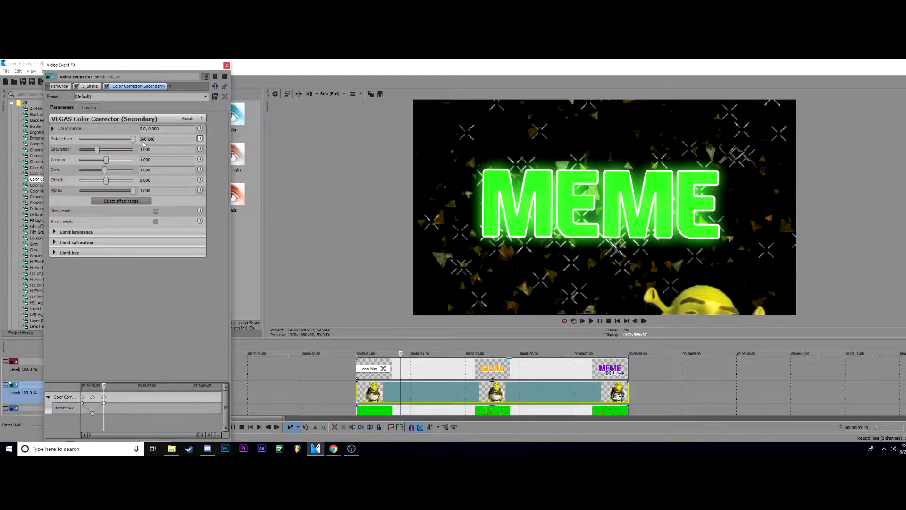
left_click(121, 398)
left_click_drag(130, 140, 79, 139)
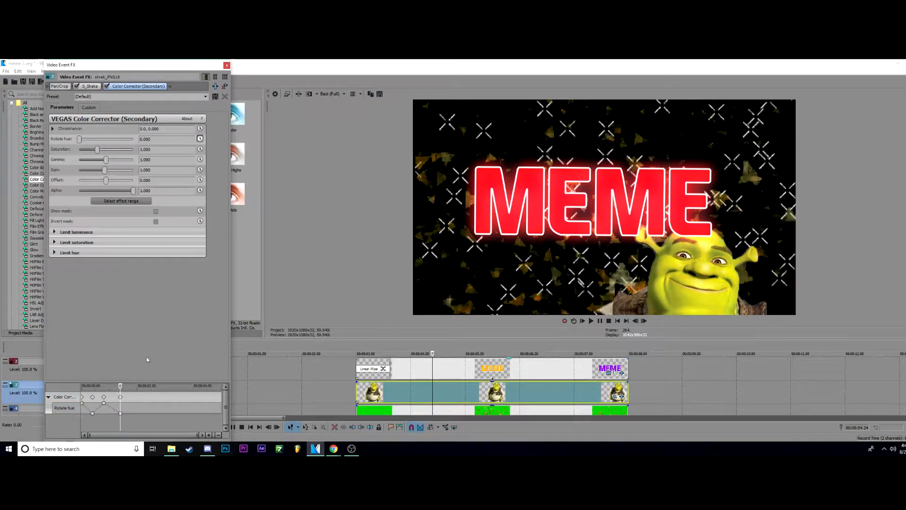
left_click(132, 398)
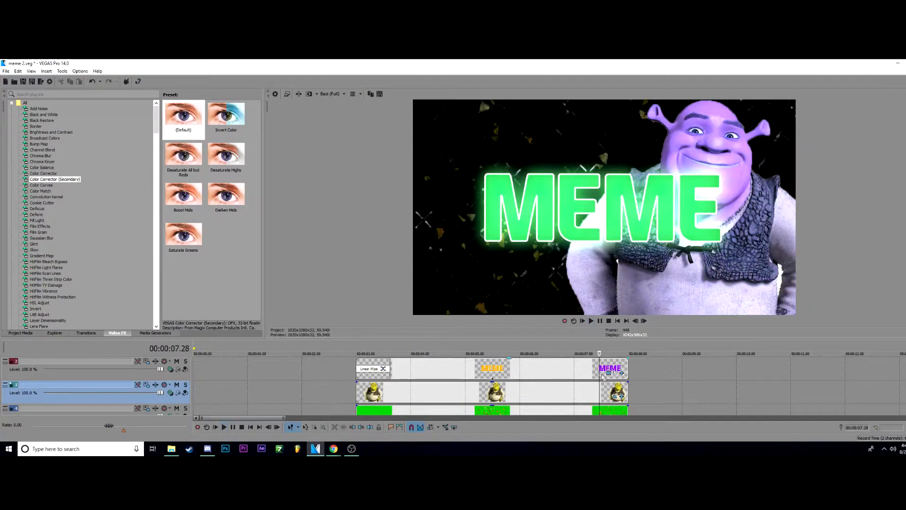
Step: End the playback of the colour-shifting Shrek, return to the title's start at 00:00:03.00 and look through the lower tracks
key("Return")
left_click(358, 369)
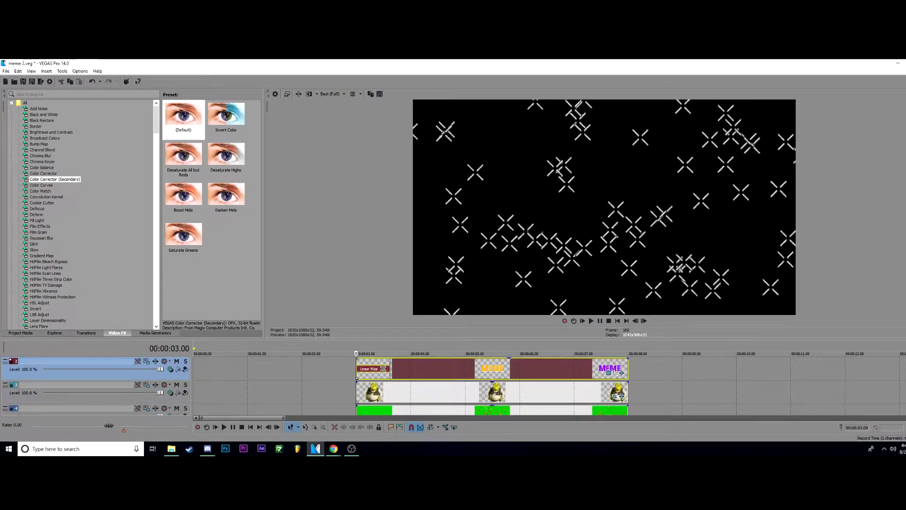
scroll(358, 377, "down", 5)
scroll(621, 374, "down", 1)
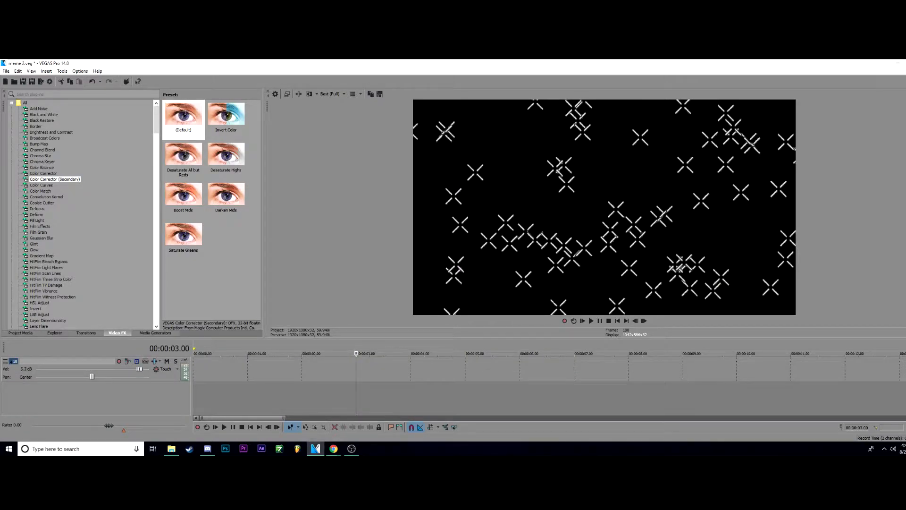
Step: Switch to File Explorer and browse the Downloads folder for more media
mouse_move(175, 446)
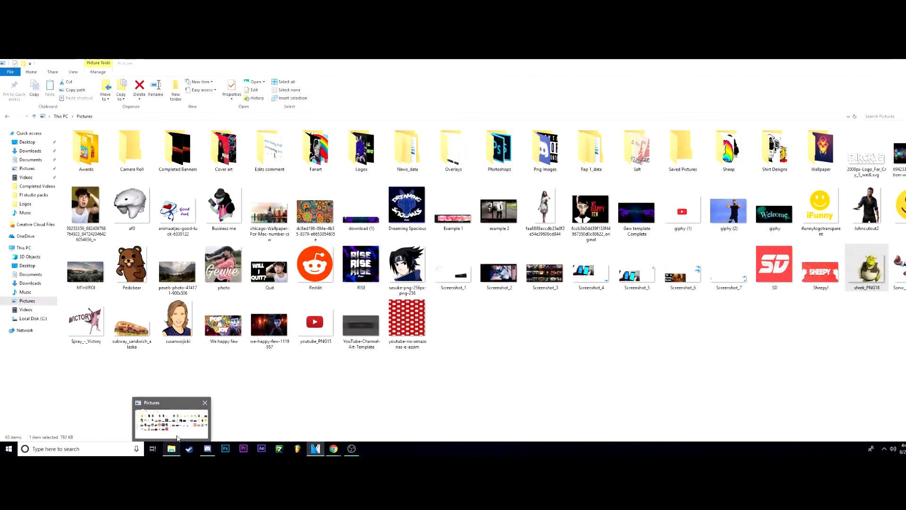
left_click(178, 438)
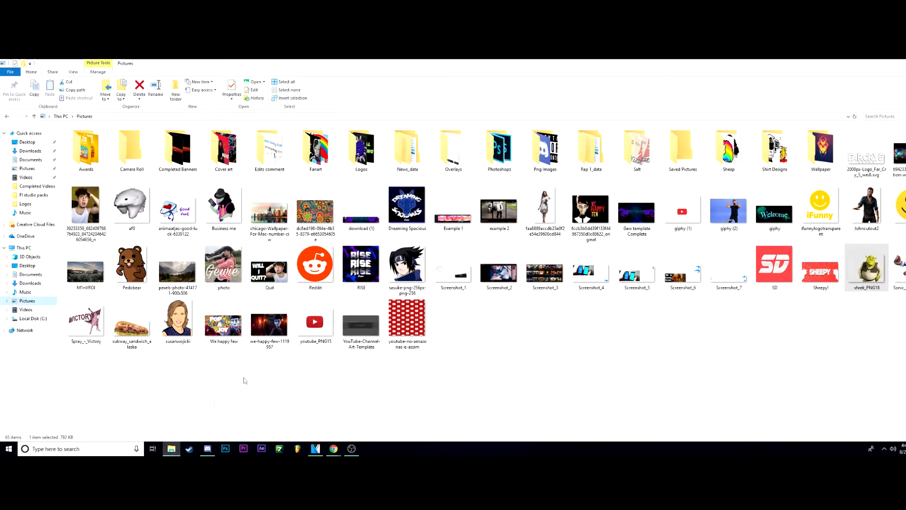
left_click(20, 276)
left_click(19, 283)
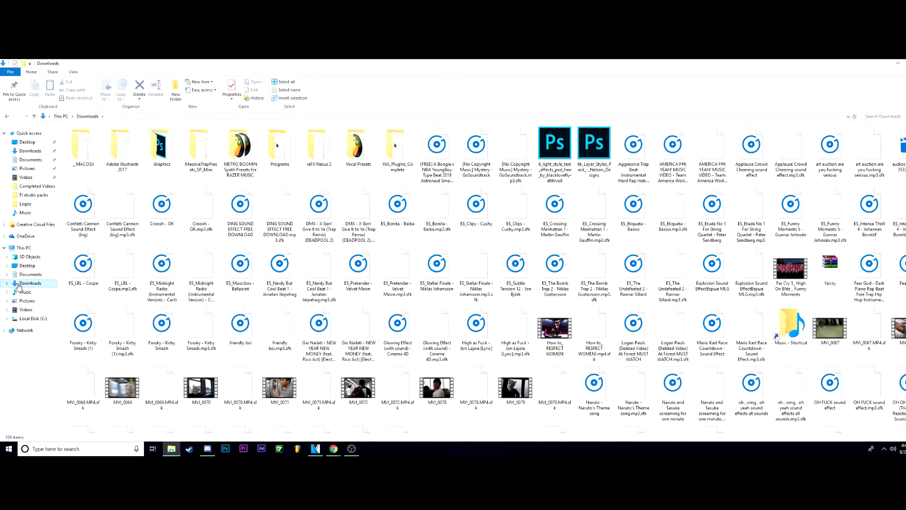
scroll(423, 256, "down", 5)
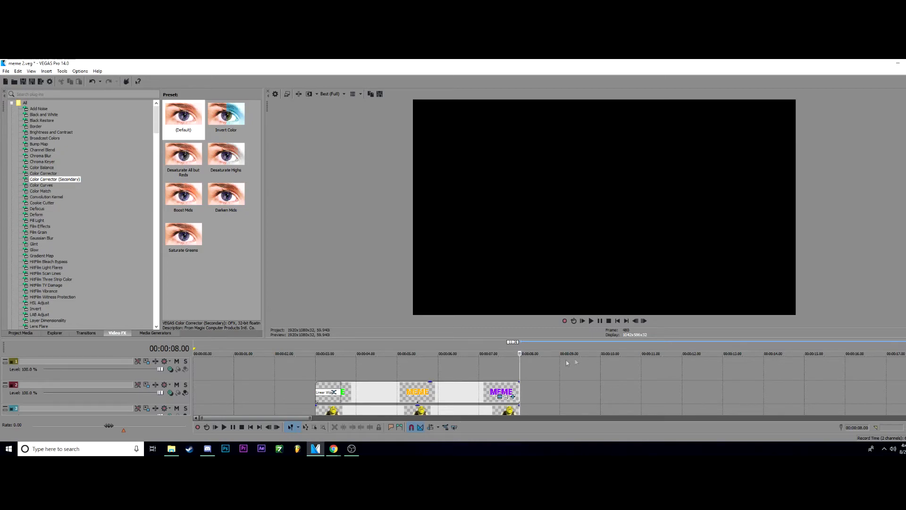
scroll(557, 385, "down", 2)
scroll(512, 396, "down", 1)
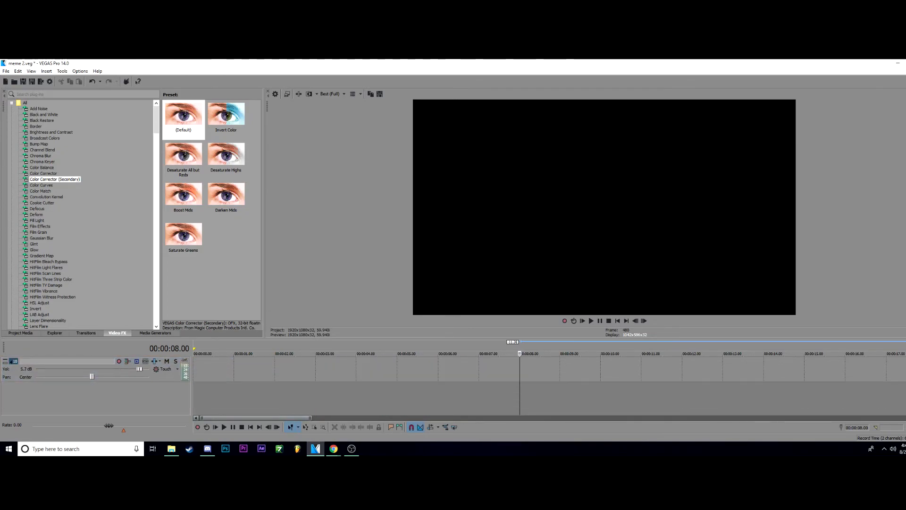
scroll(513, 397, "up", 3)
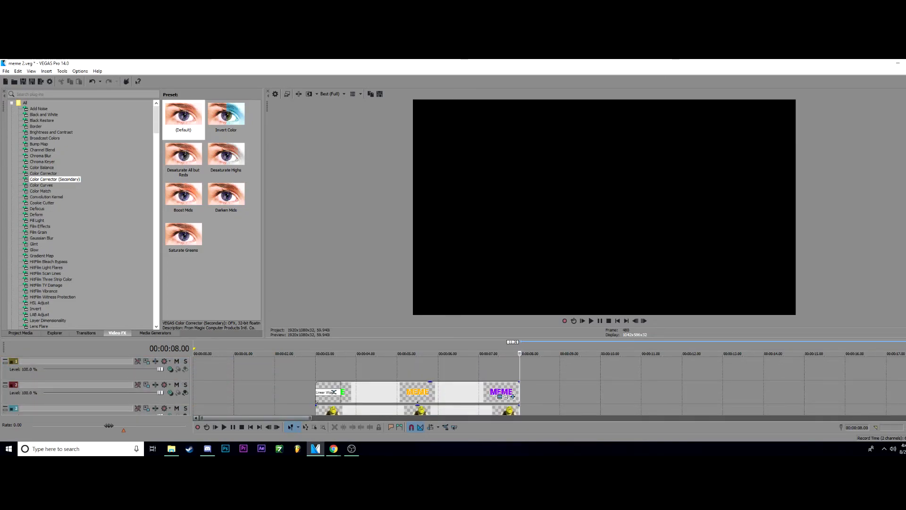